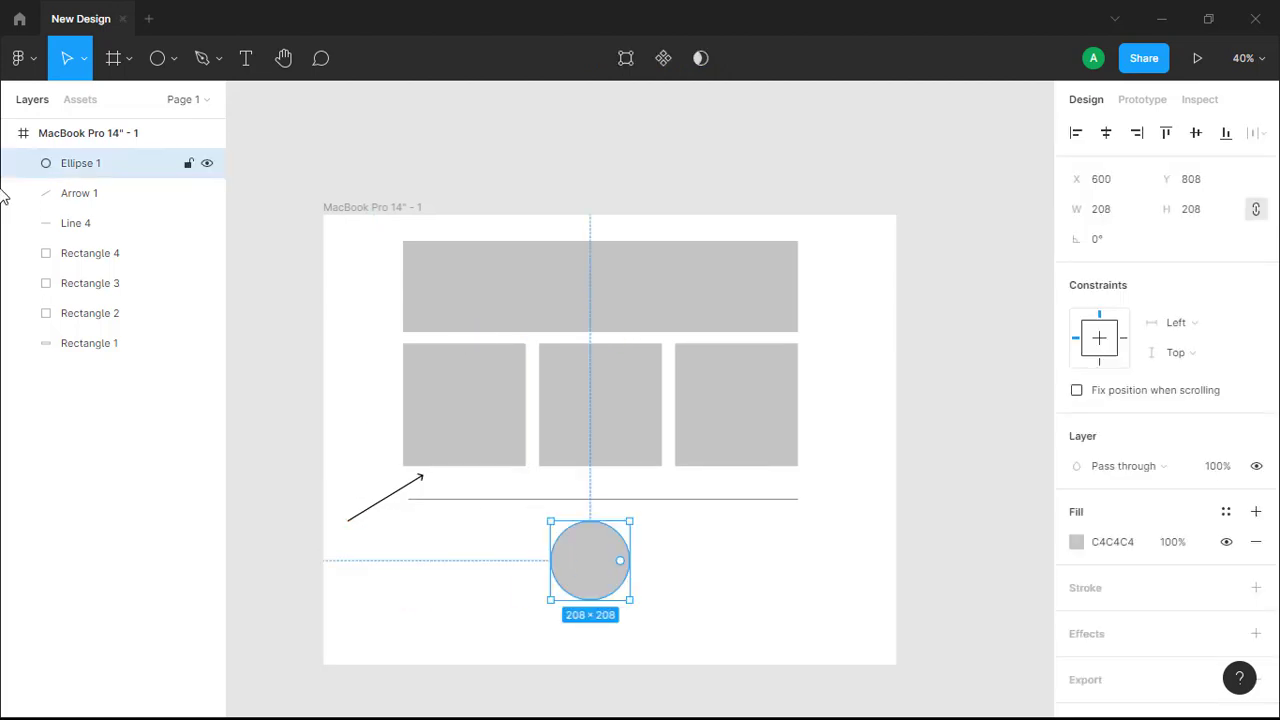
Draw a 152×152 gray circle beside the large circle below the wireframe line.
click(173, 53)
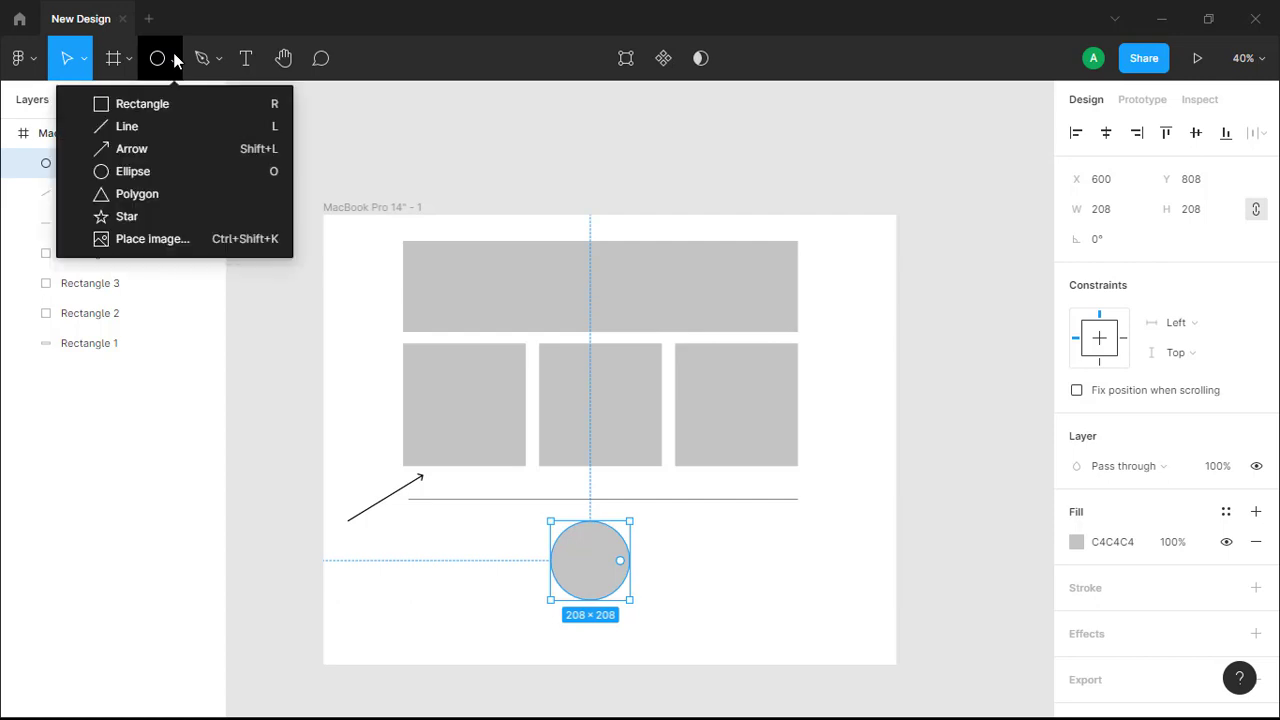
click(132, 172)
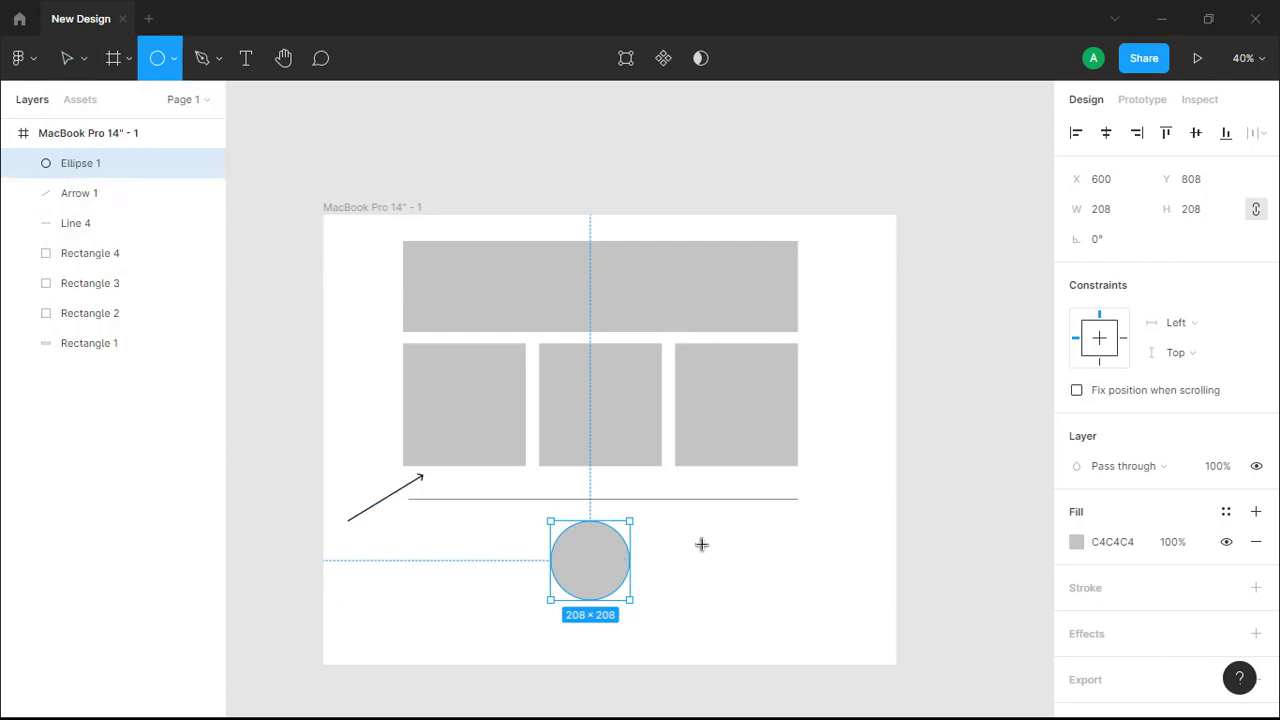
drag(702, 544, 638, 568)
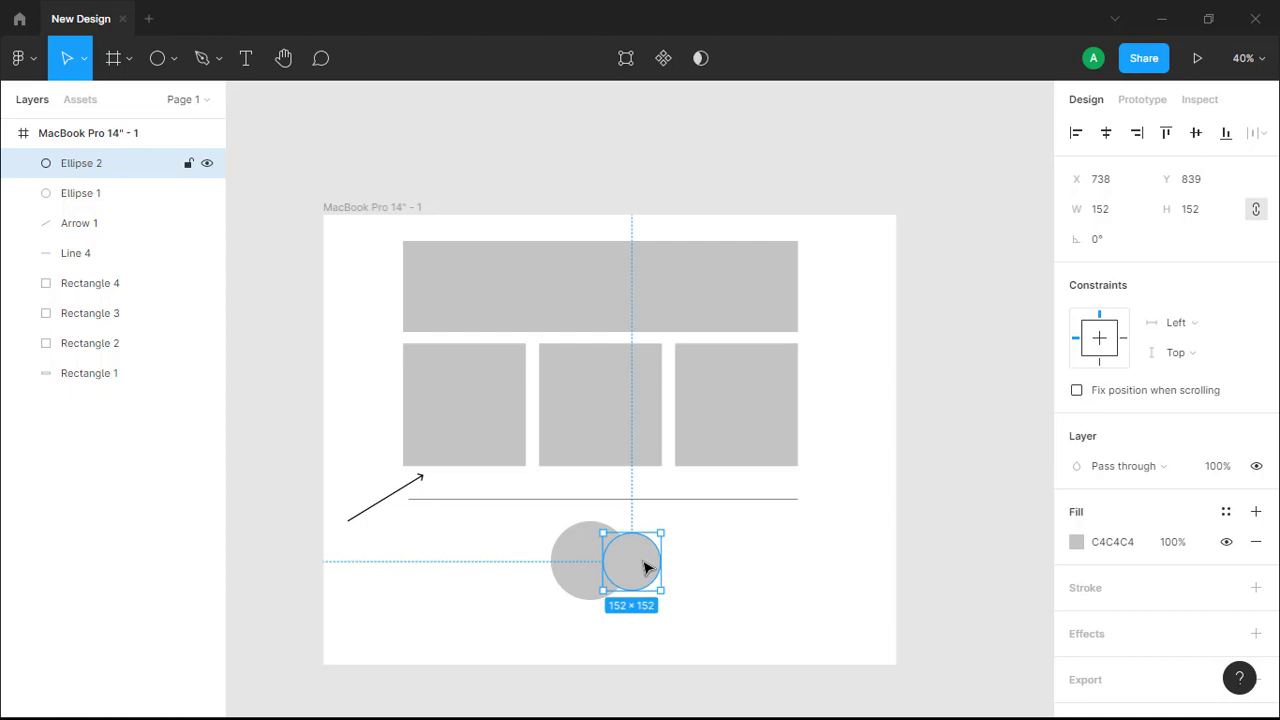
Duplicate the small circle and place the two copies left and right of the large circle.
key(ctrl+d)
drag(643, 567, 558, 570)
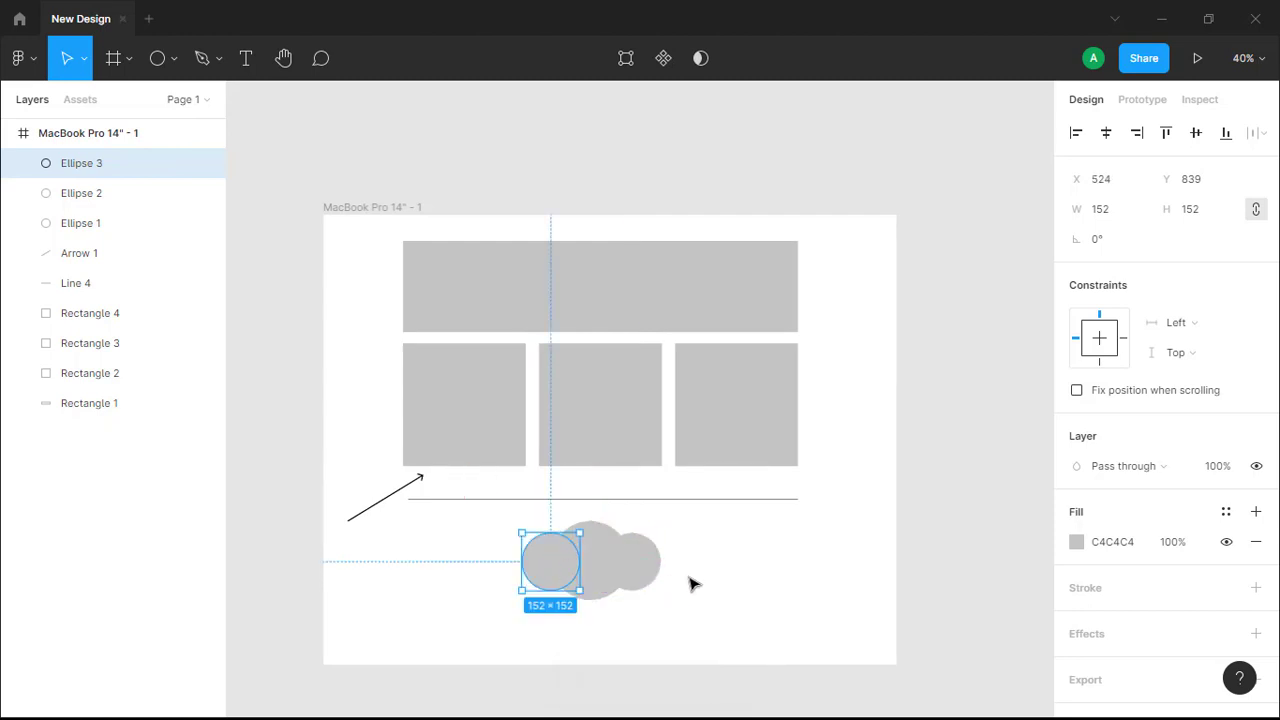
click(699, 583)
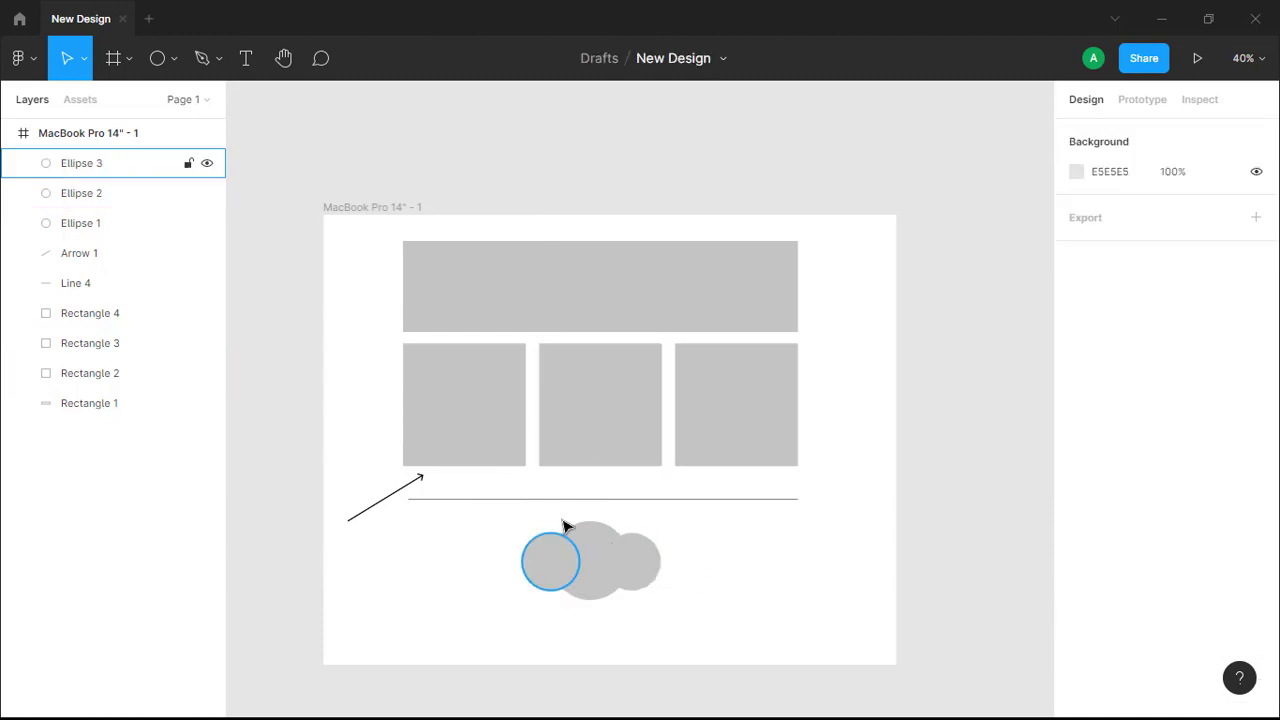
drag(550, 563, 477, 580)
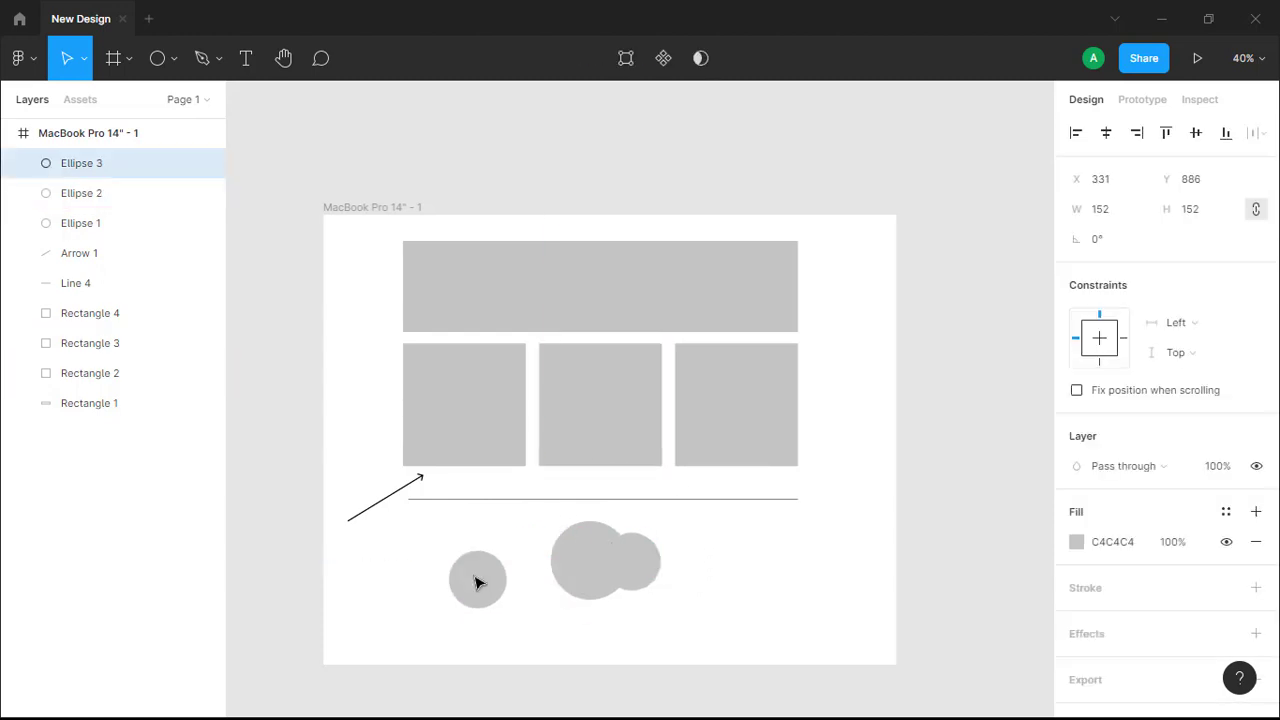
drag(631, 572, 661, 573)
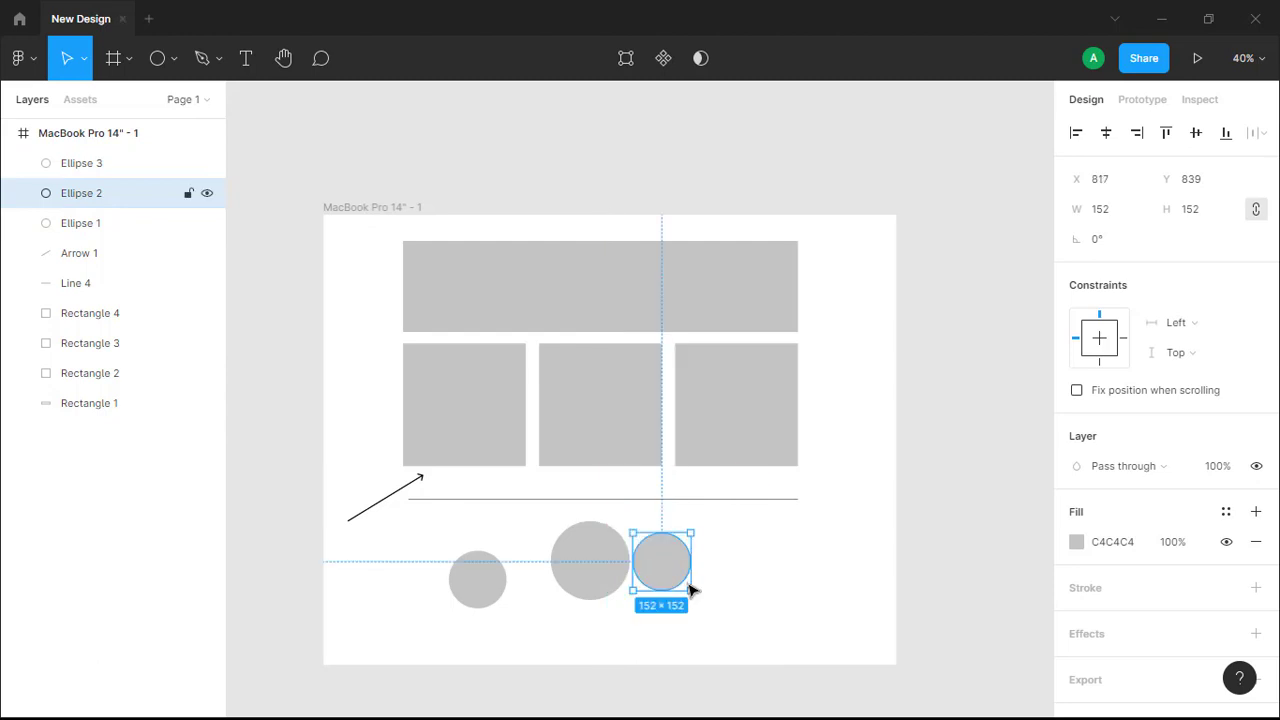
click(172, 64)
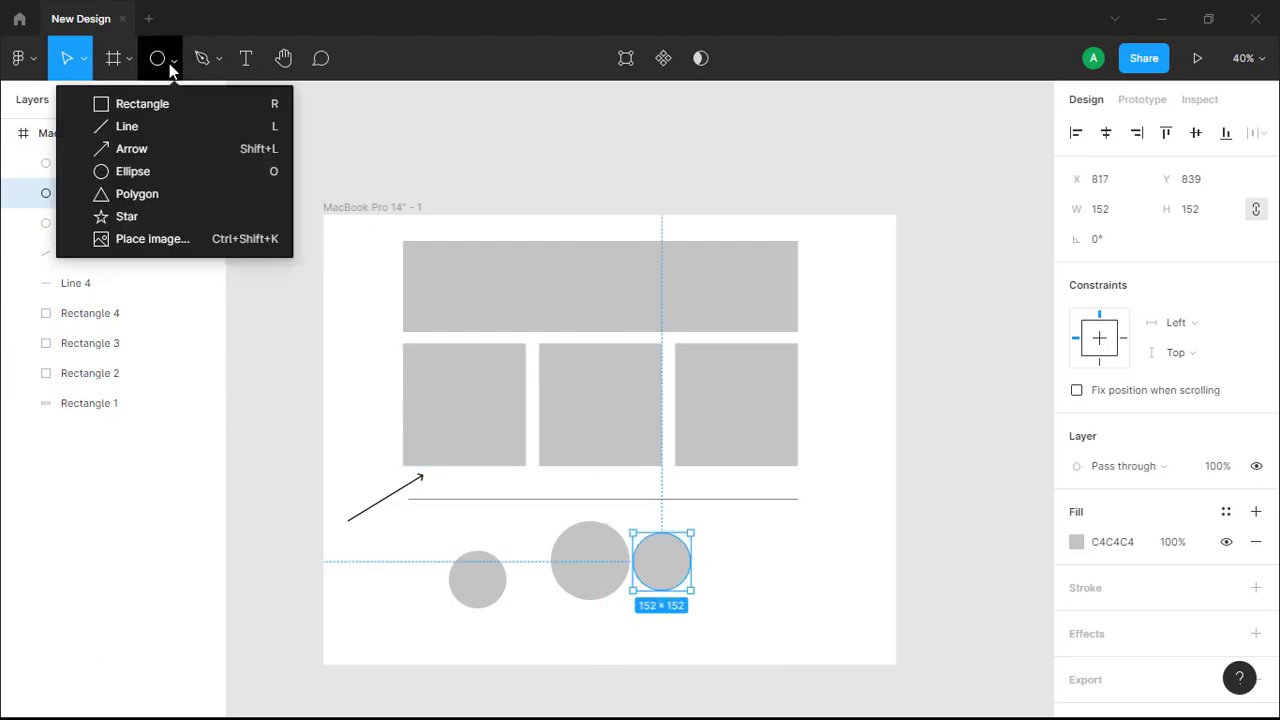
Draw a 215×215 gray triangle (Polygon 1) to the right of the circle row.
click(148, 195)
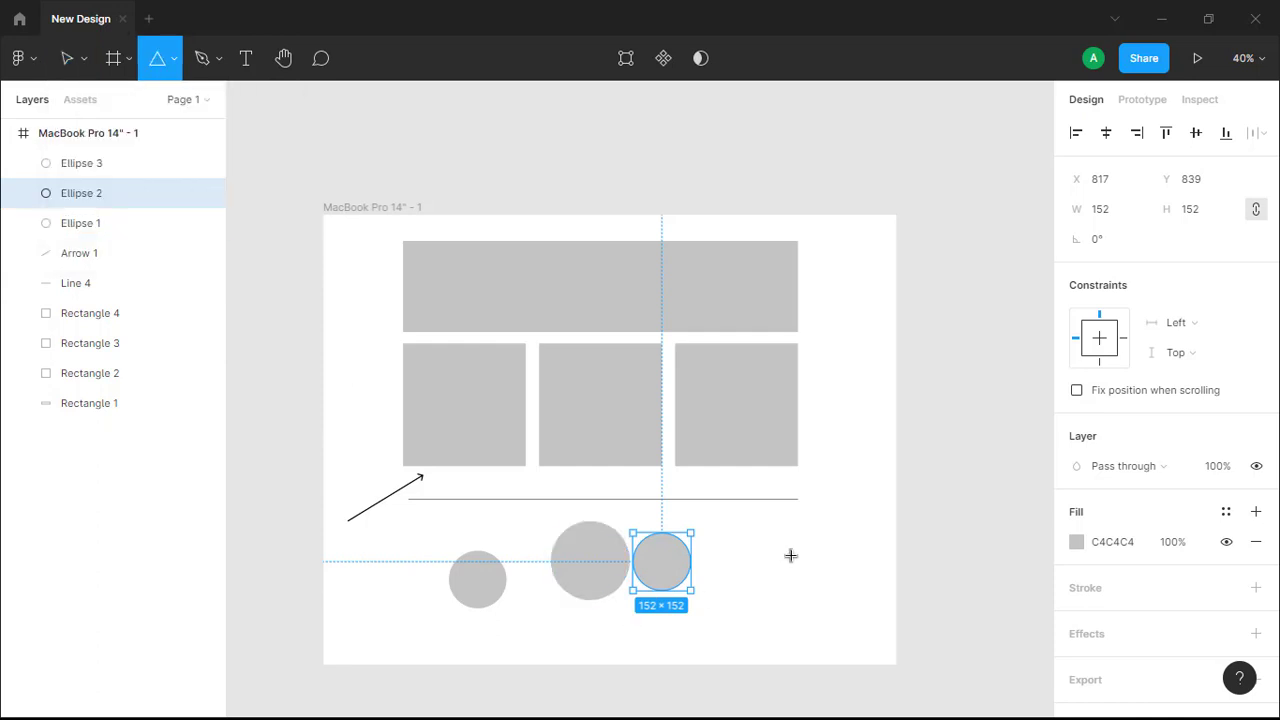
mouse_move(790, 555)
mouse_down()
mouse_move(829, 631)
mouse_move(817, 590)
mouse_move(783, 600)
mouse_move(731, 588)
mouse_move(714, 560)
mouse_move(731, 606)
mouse_move(774, 600)
mouse_move(736, 605)
mouse_move(745, 674)
mouse_move(756, 579)
mouse_up()
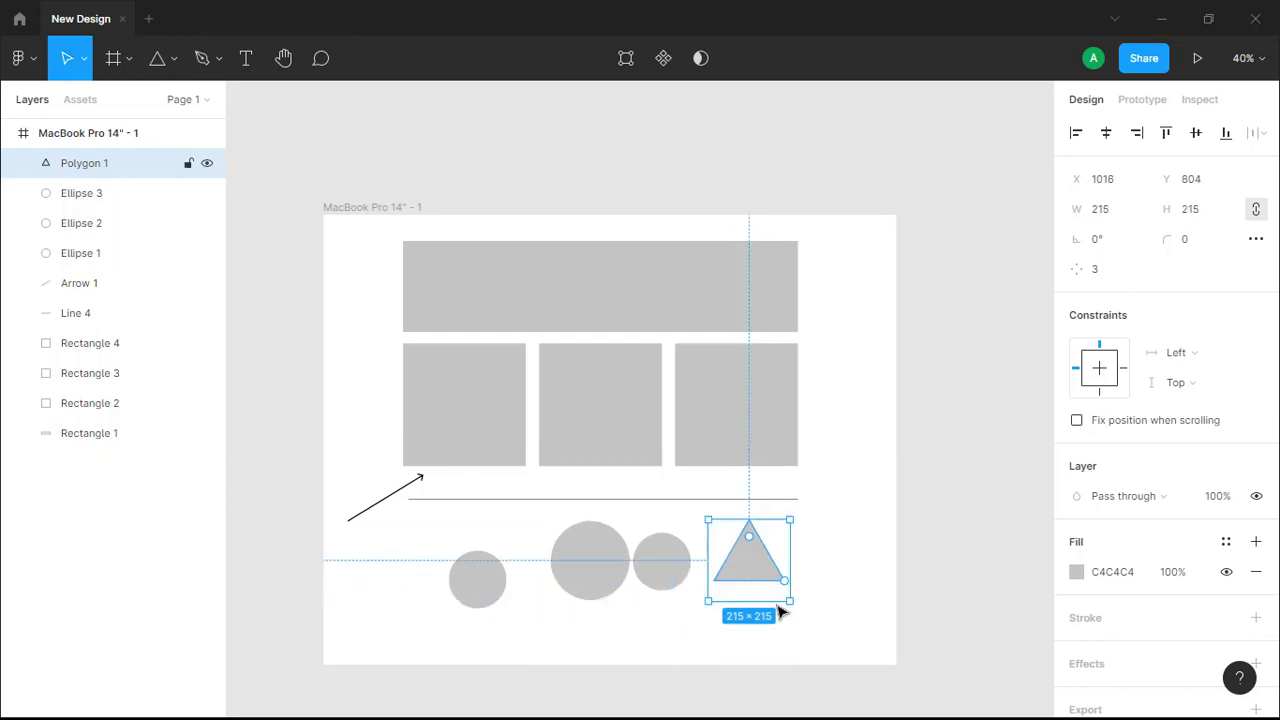
click(506, 526)
click(174, 63)
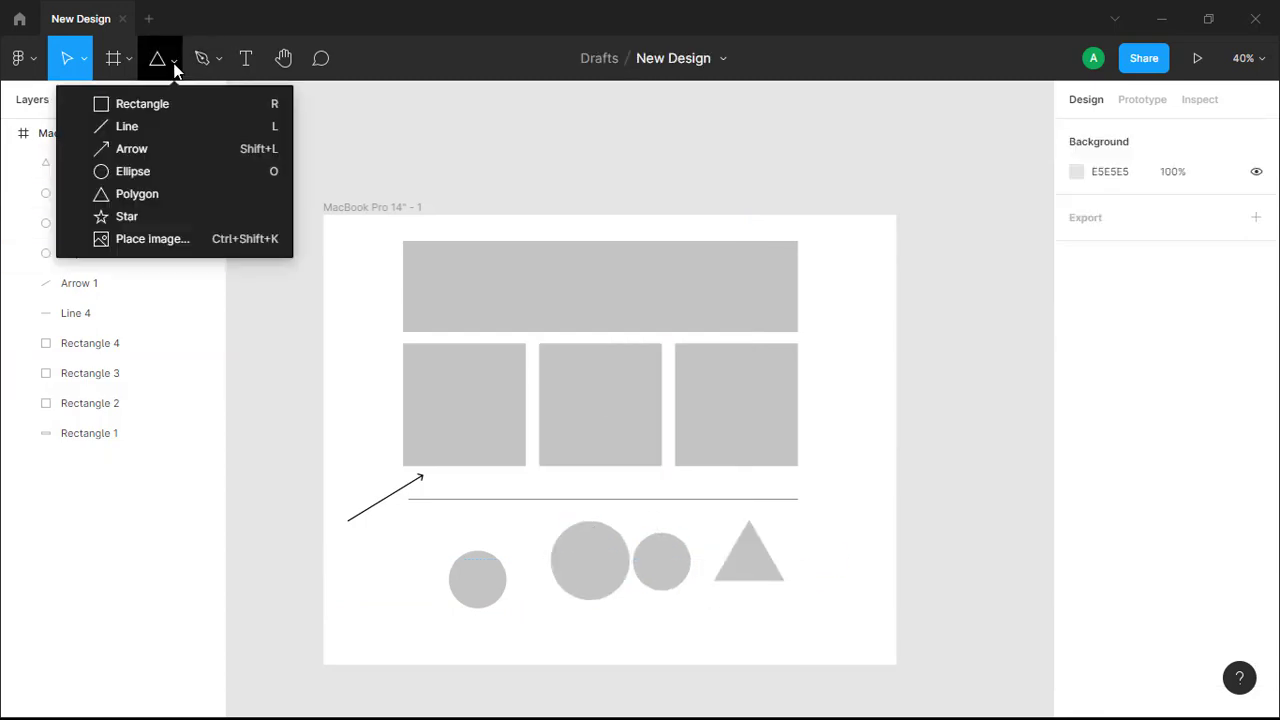
Draw an evenly proportioned 166×166 five-point star at the frame's bottom-left, beside the circles.
click(134, 216)
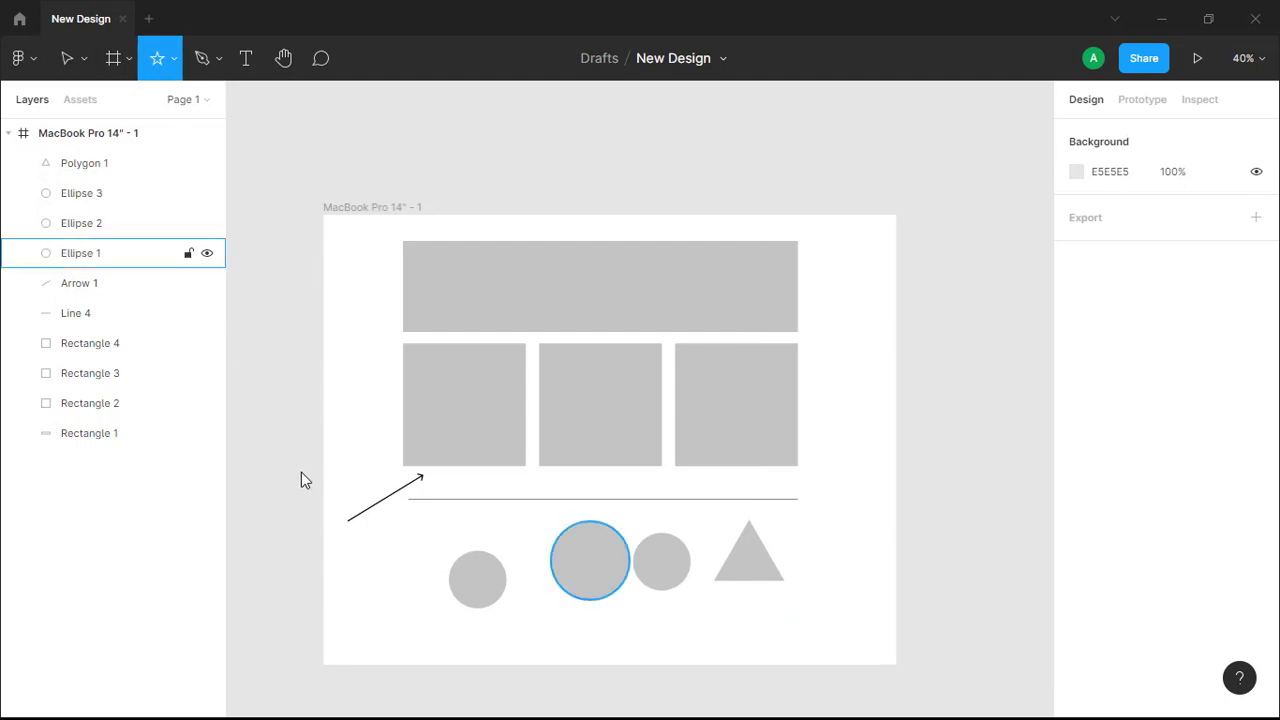
drag(379, 565, 426, 627)
key(shift)
key(shift)
key(shift)
key(shift)
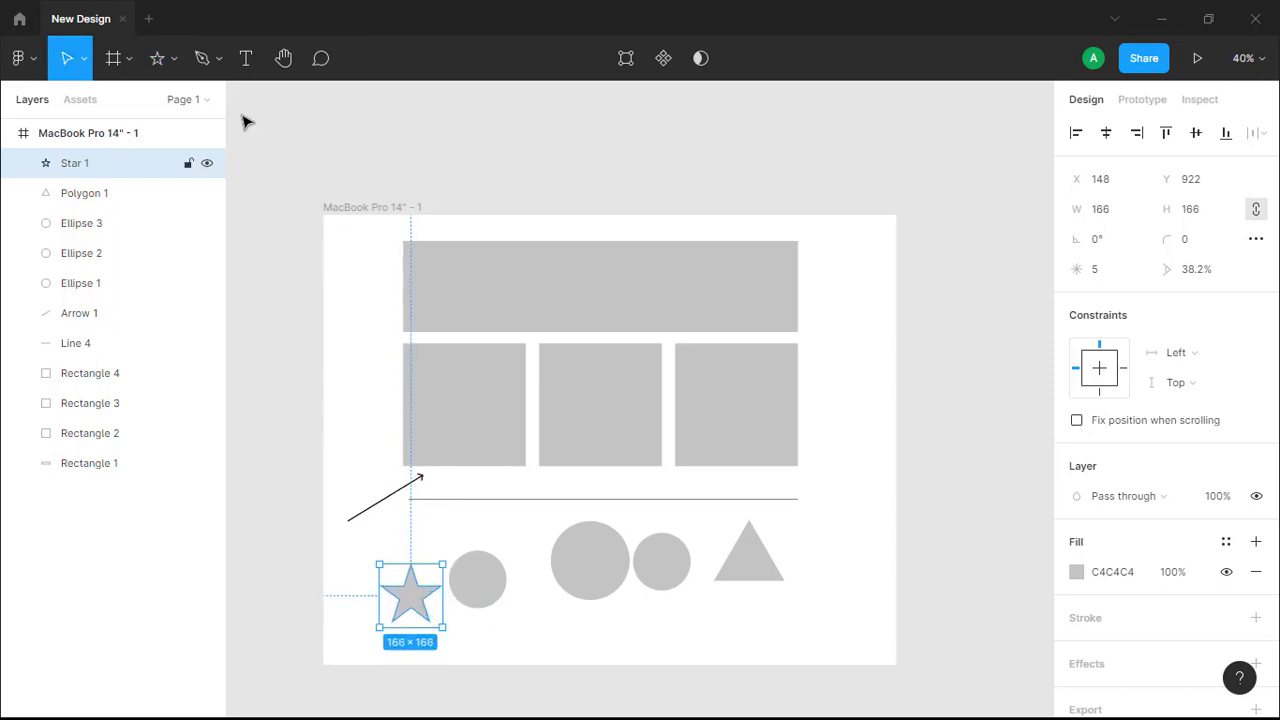
click(176, 60)
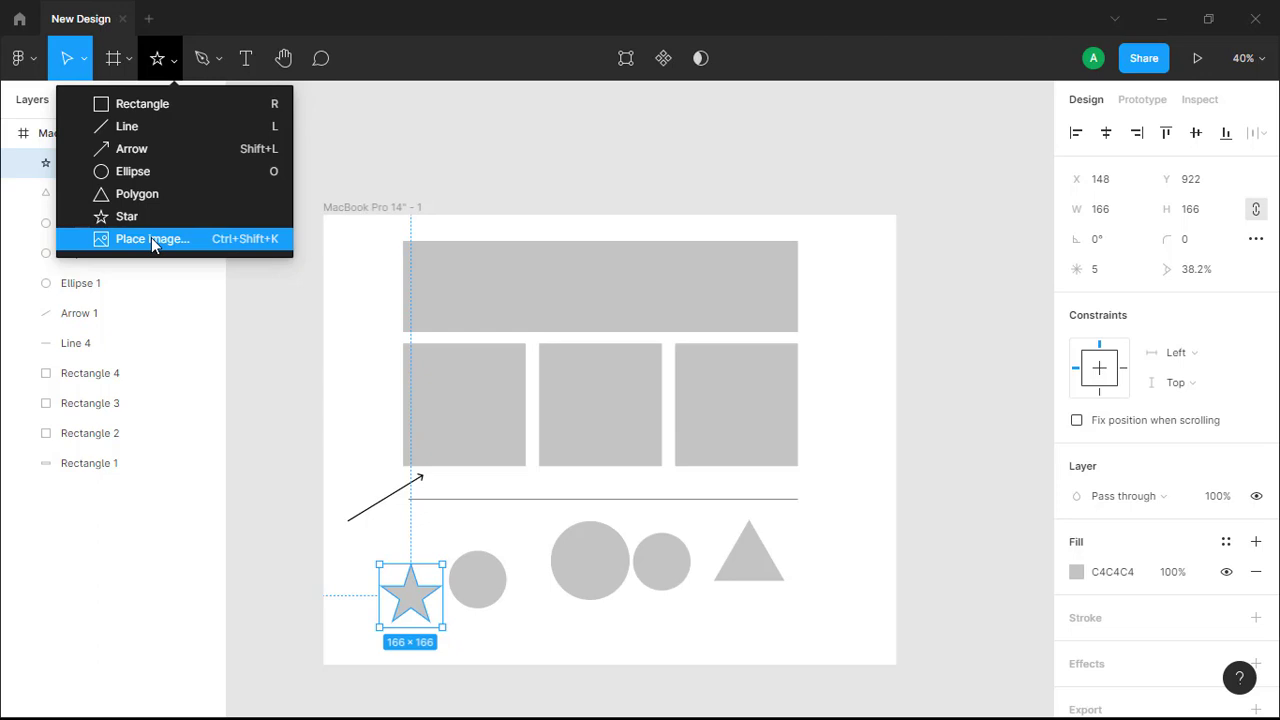
Select Rectangle 2, the left middle-row square, and bring up the Place image file picker.
click(357, 355)
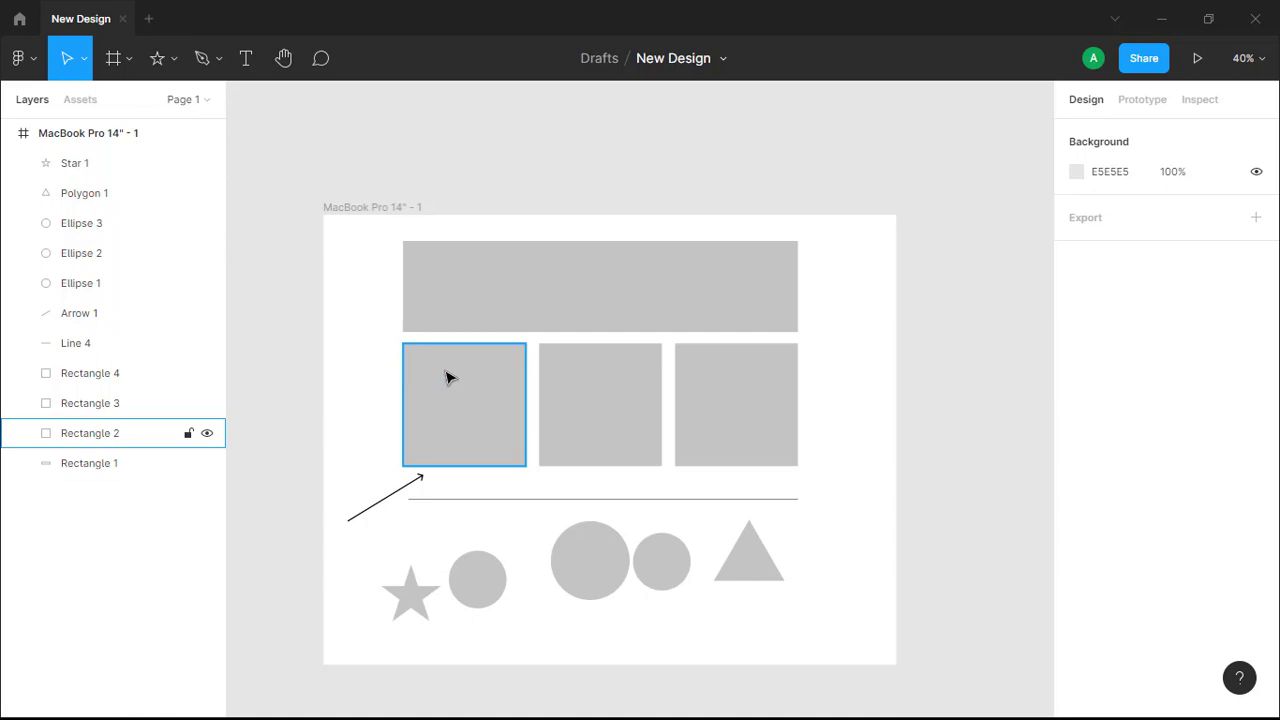
scroll(483, 371, down, 1)
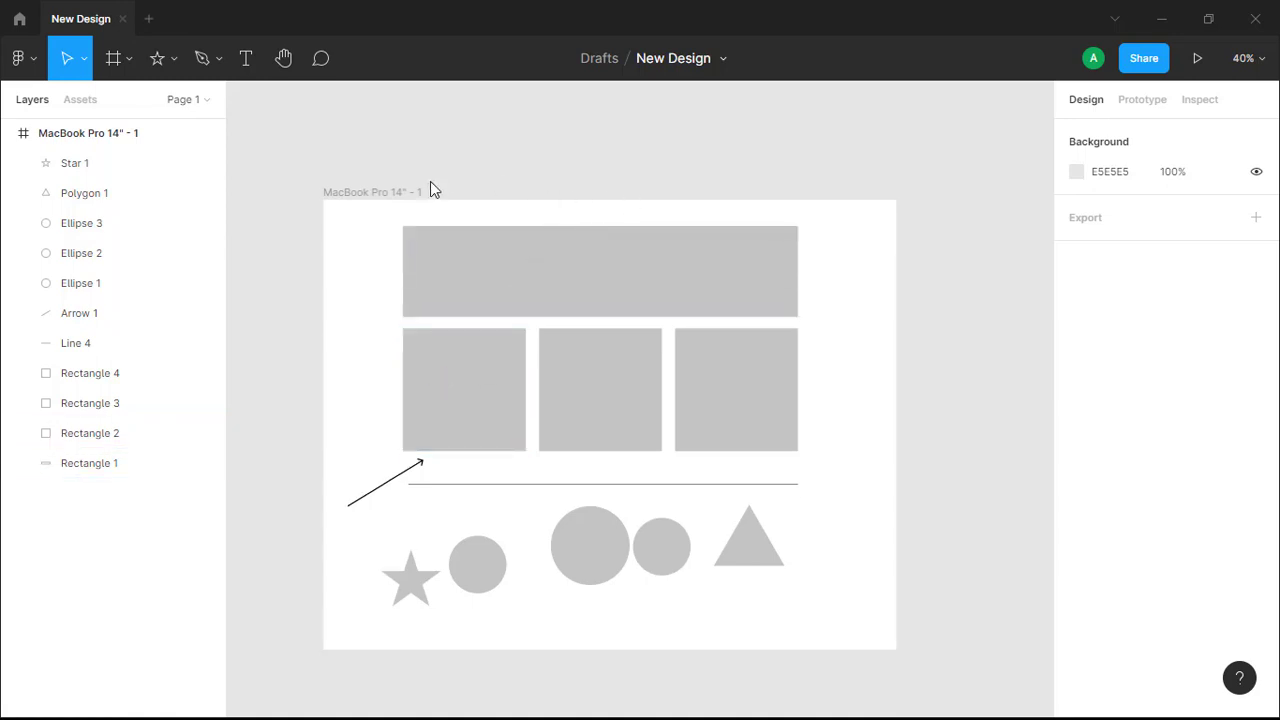
click(477, 394)
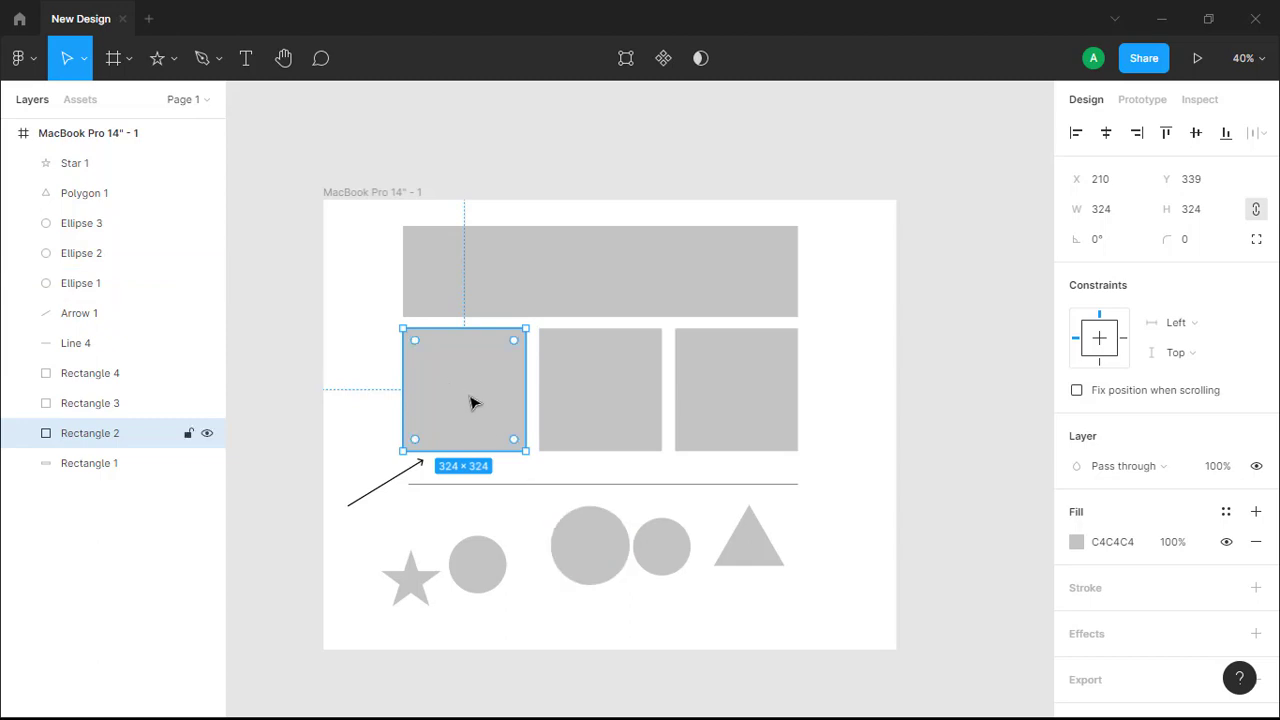
click(131, 60)
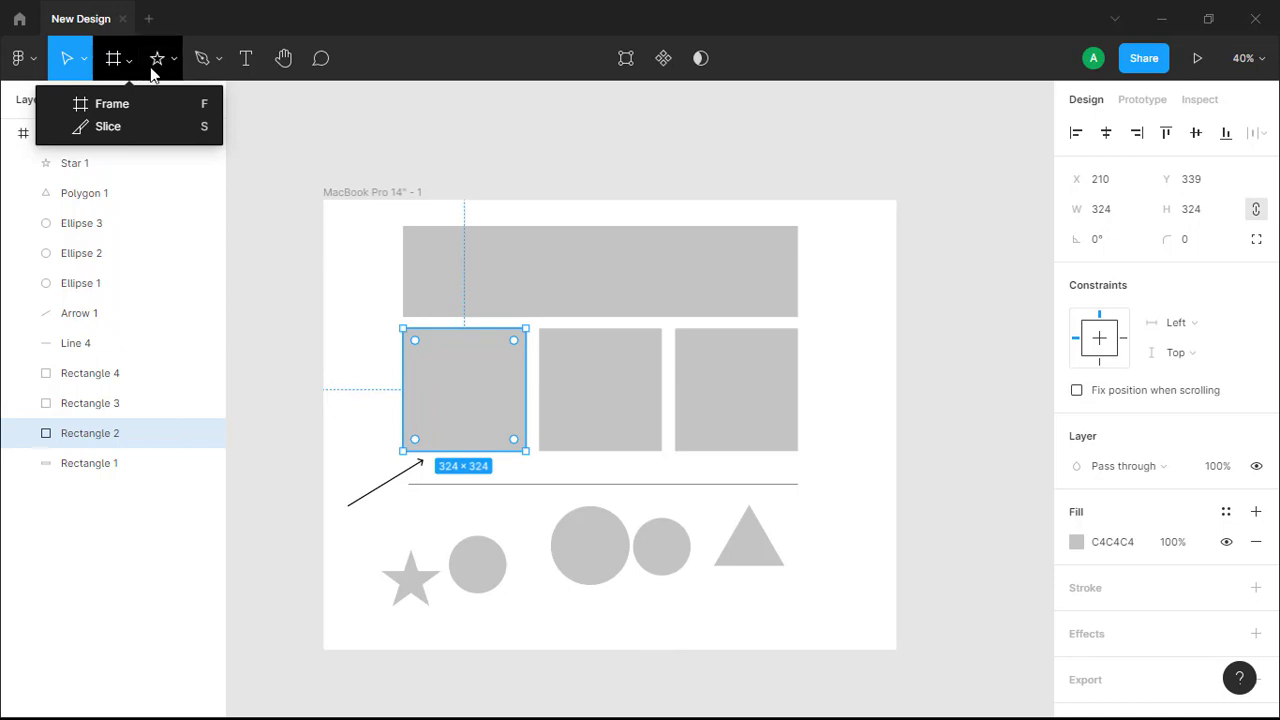
click(174, 66)
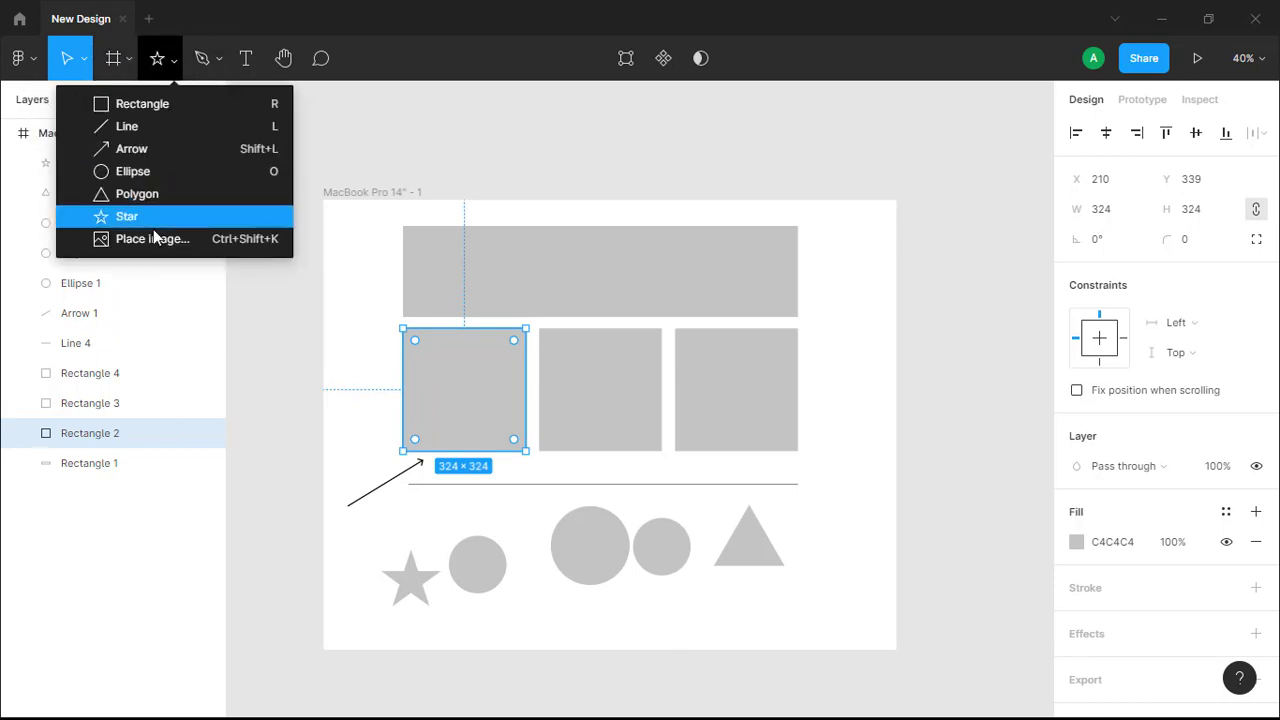
click(170, 63)
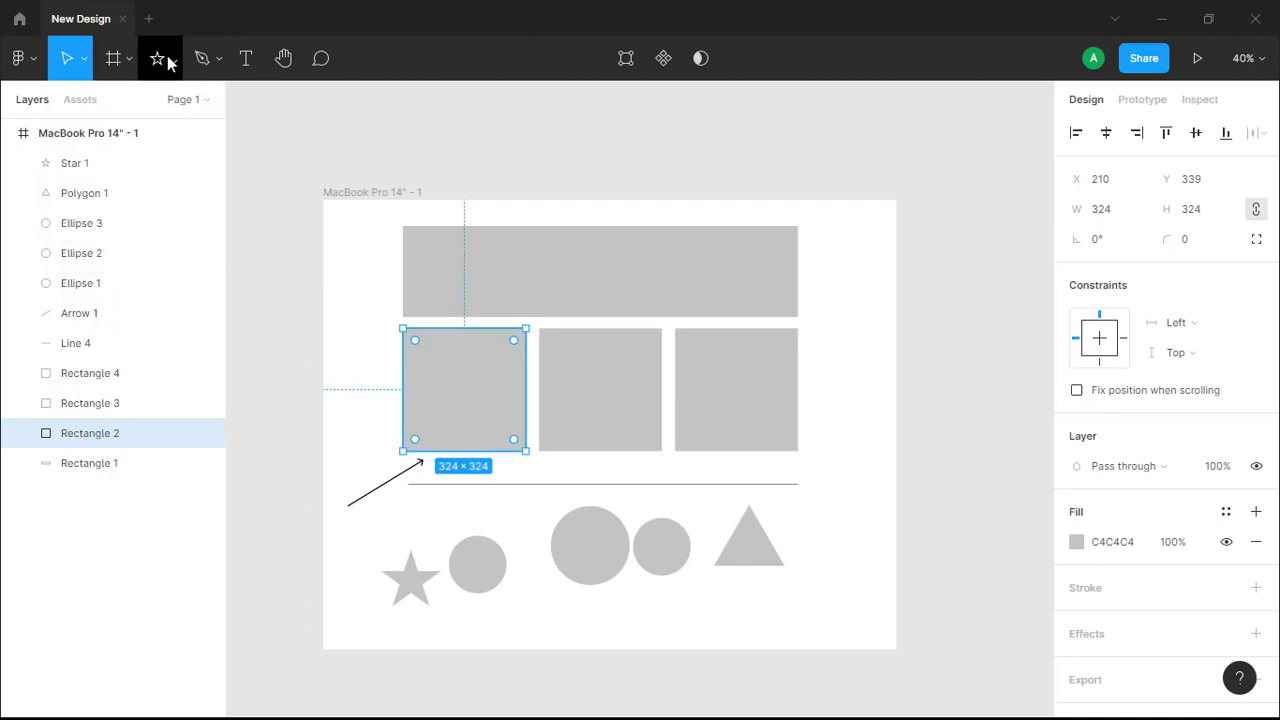
click(170, 63)
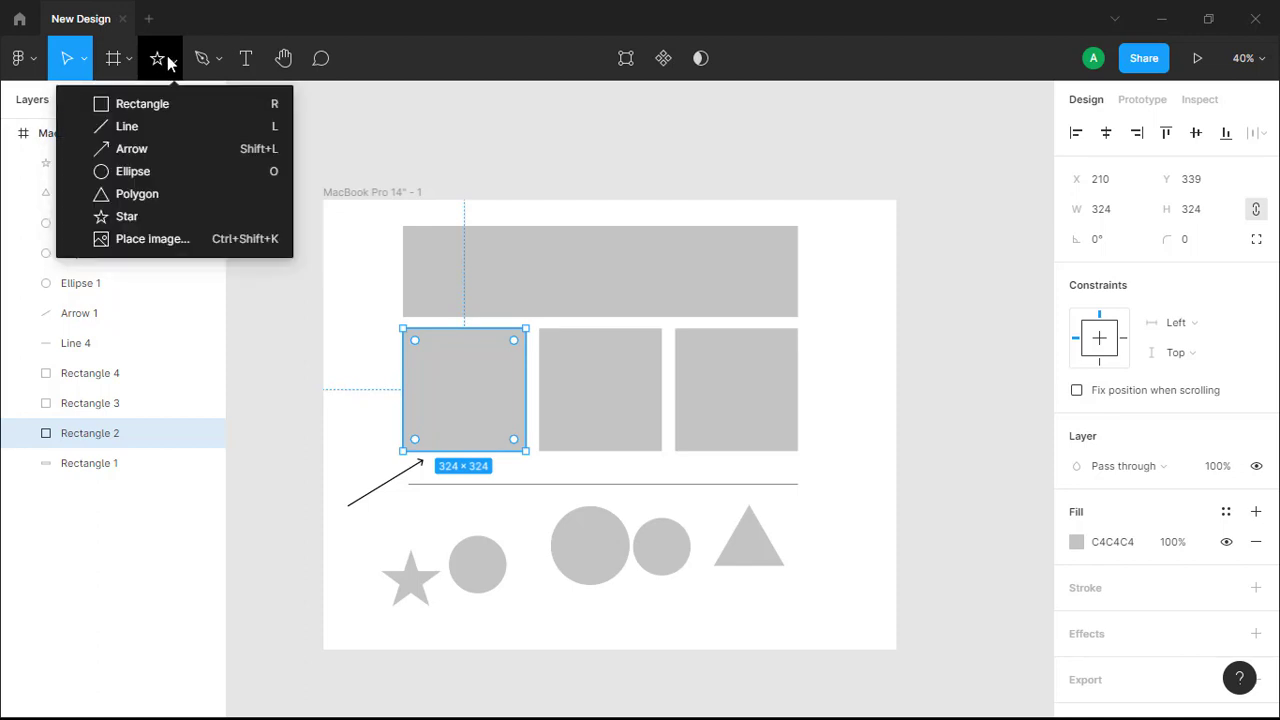
click(207, 240)
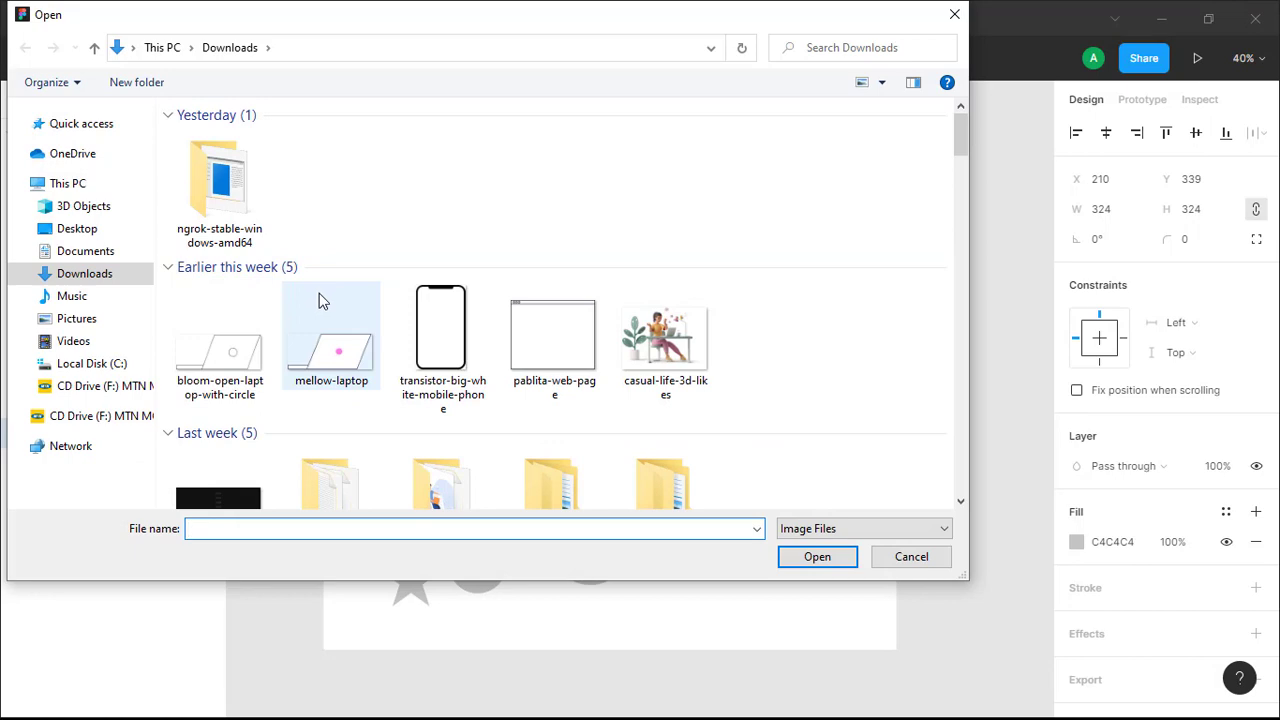
Place the portrait photo of the woman in the black hat into the left middle-row square.
scroll(319, 293, down, 3)
scroll(322, 309, down, 2)
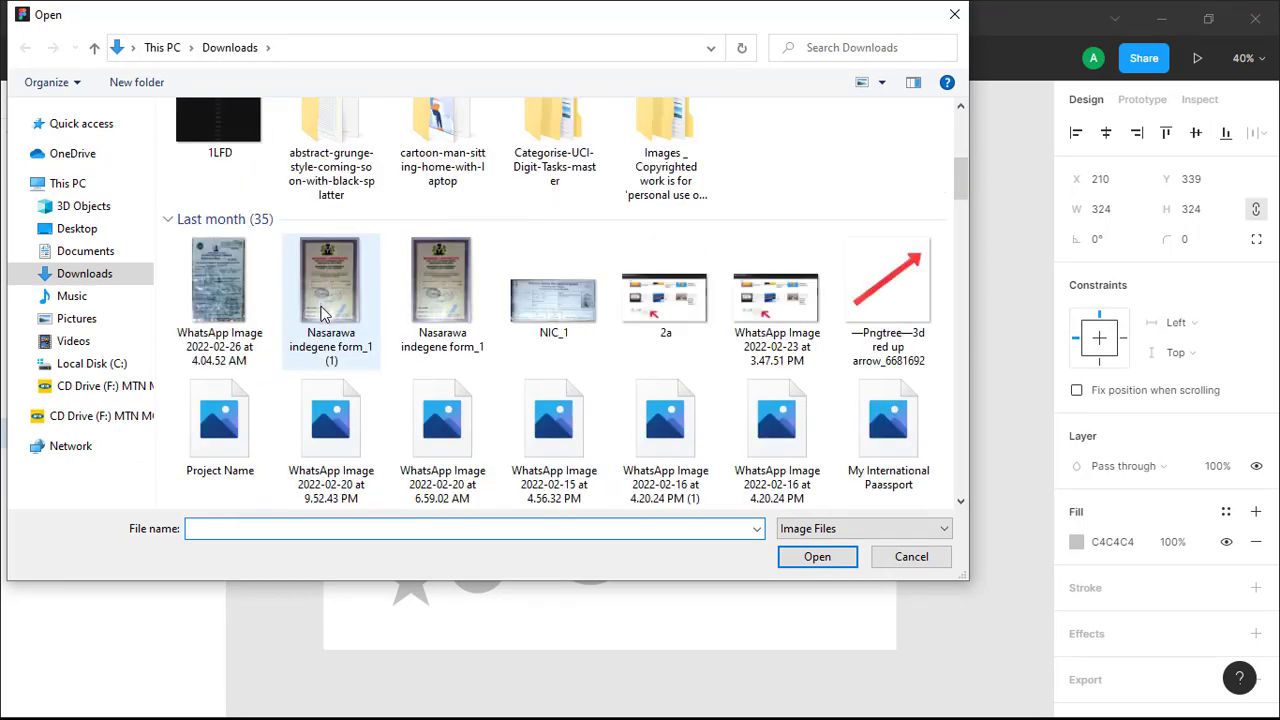
scroll(322, 313, down, 2)
scroll(325, 320, down, 5)
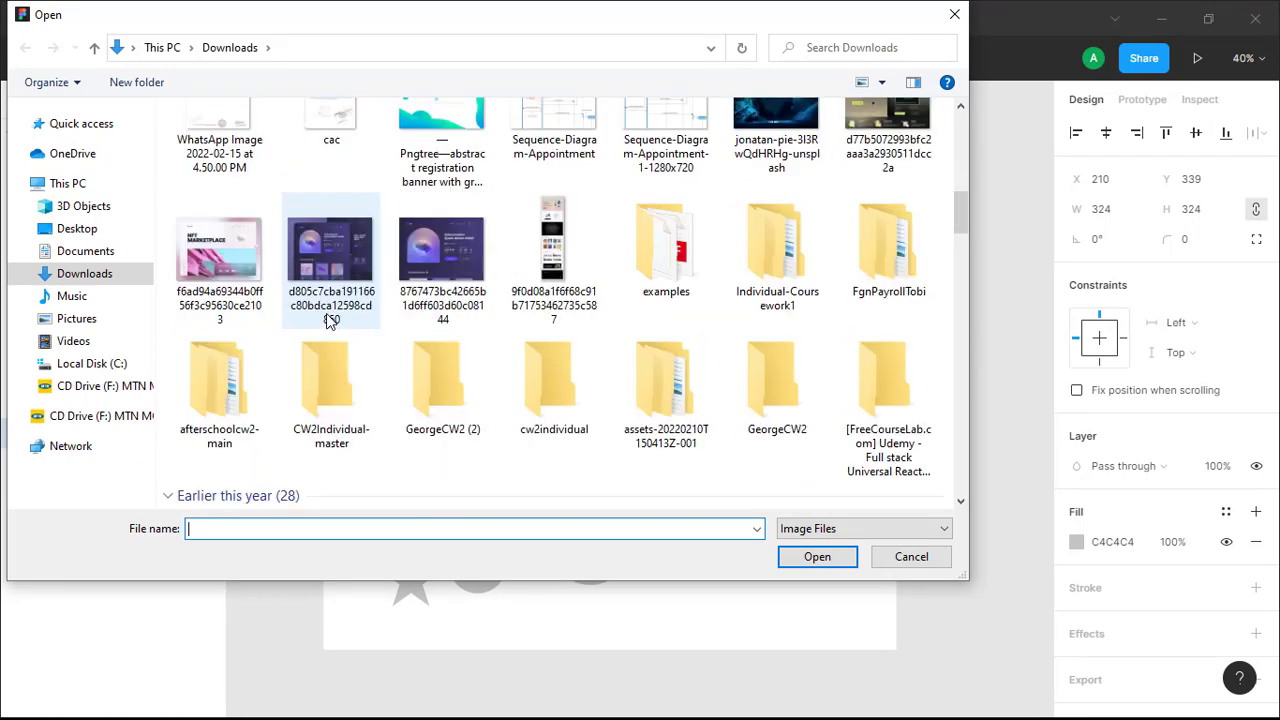
scroll(330, 320, down, 3)
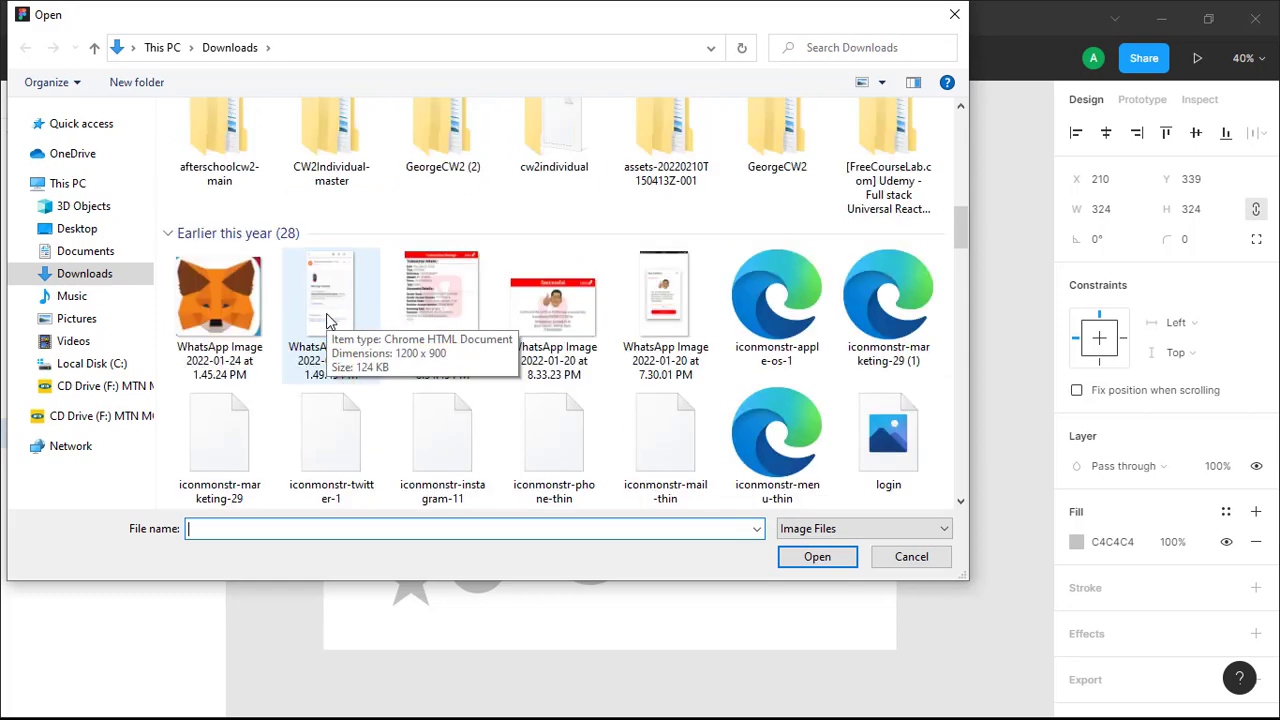
scroll(330, 320, down, 2)
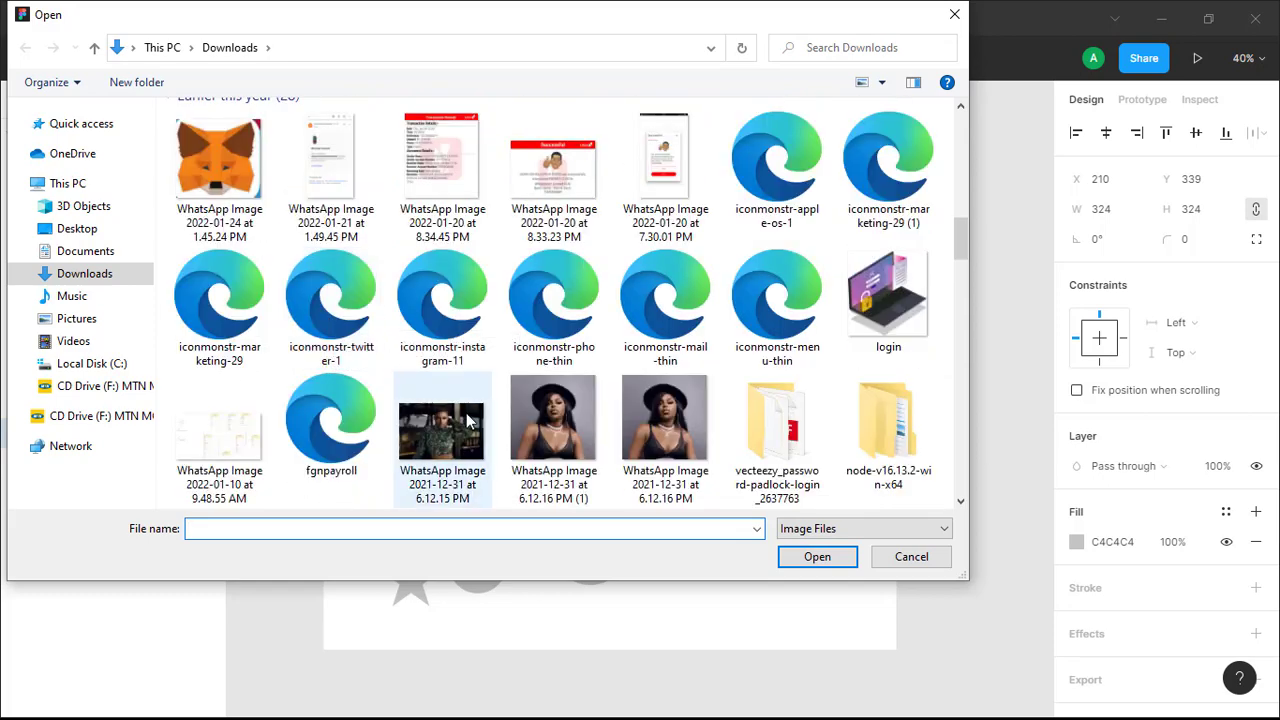
click(586, 416)
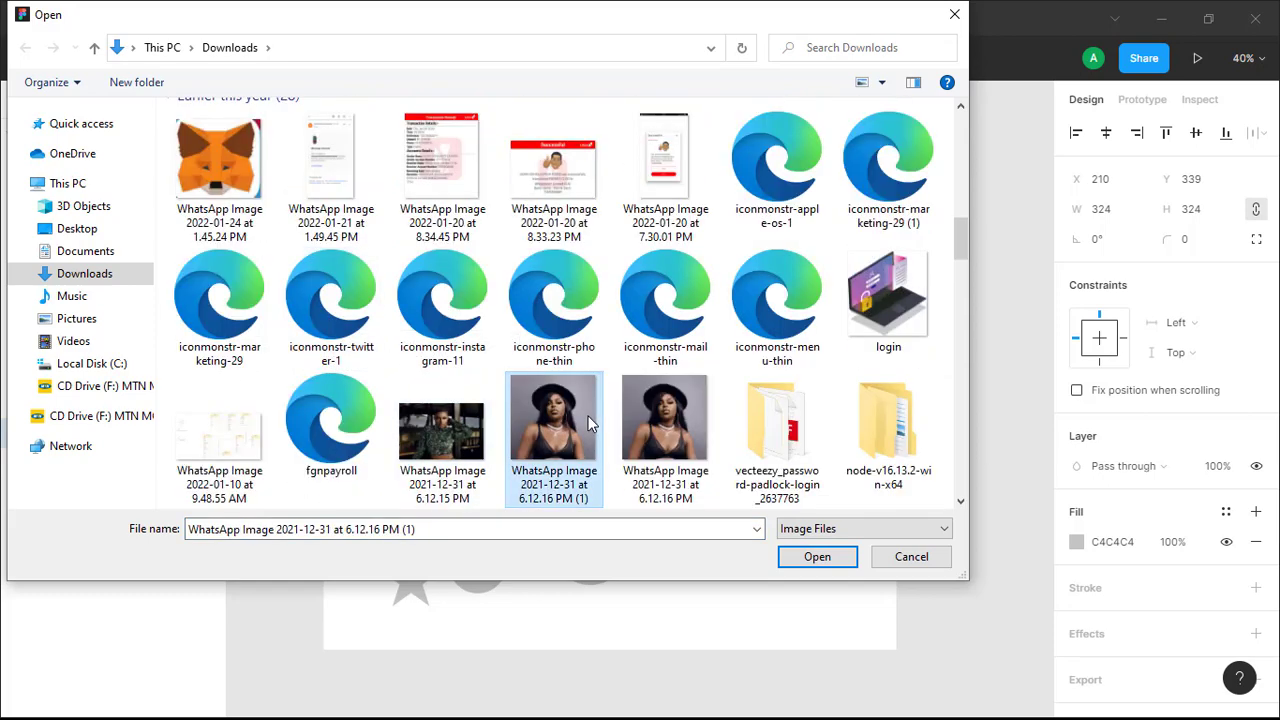
click(817, 557)
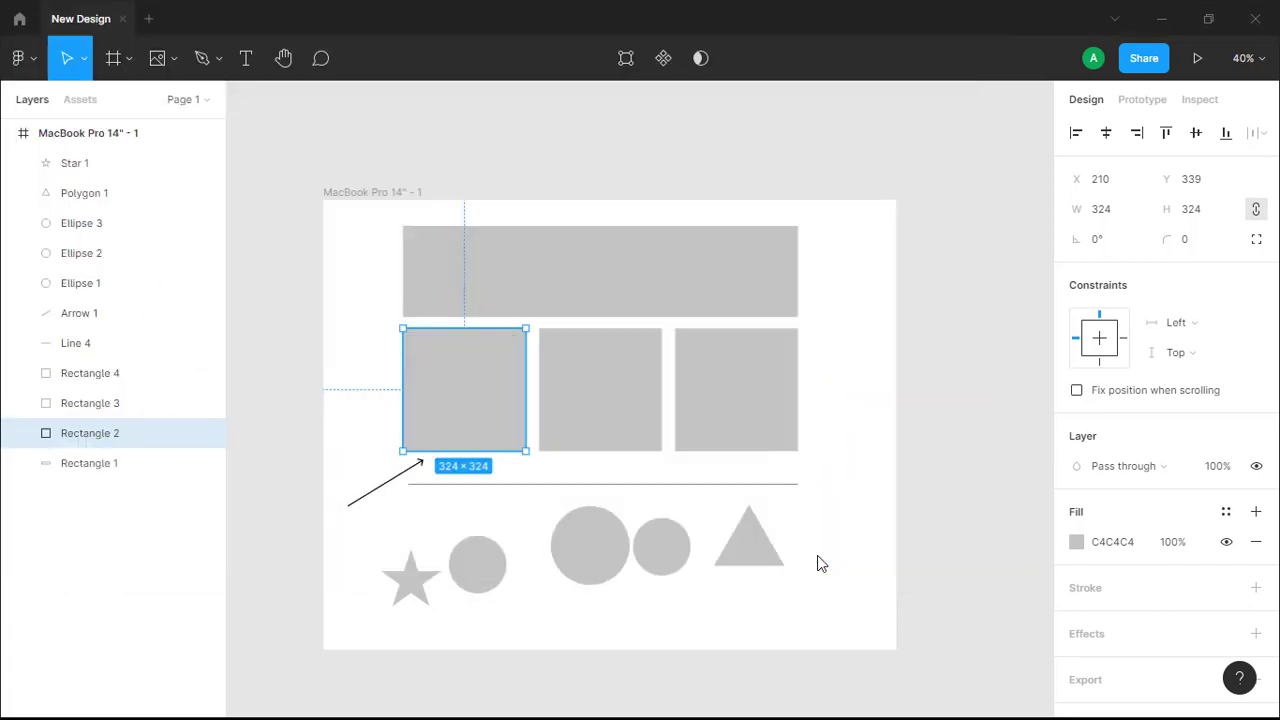
click(458, 375)
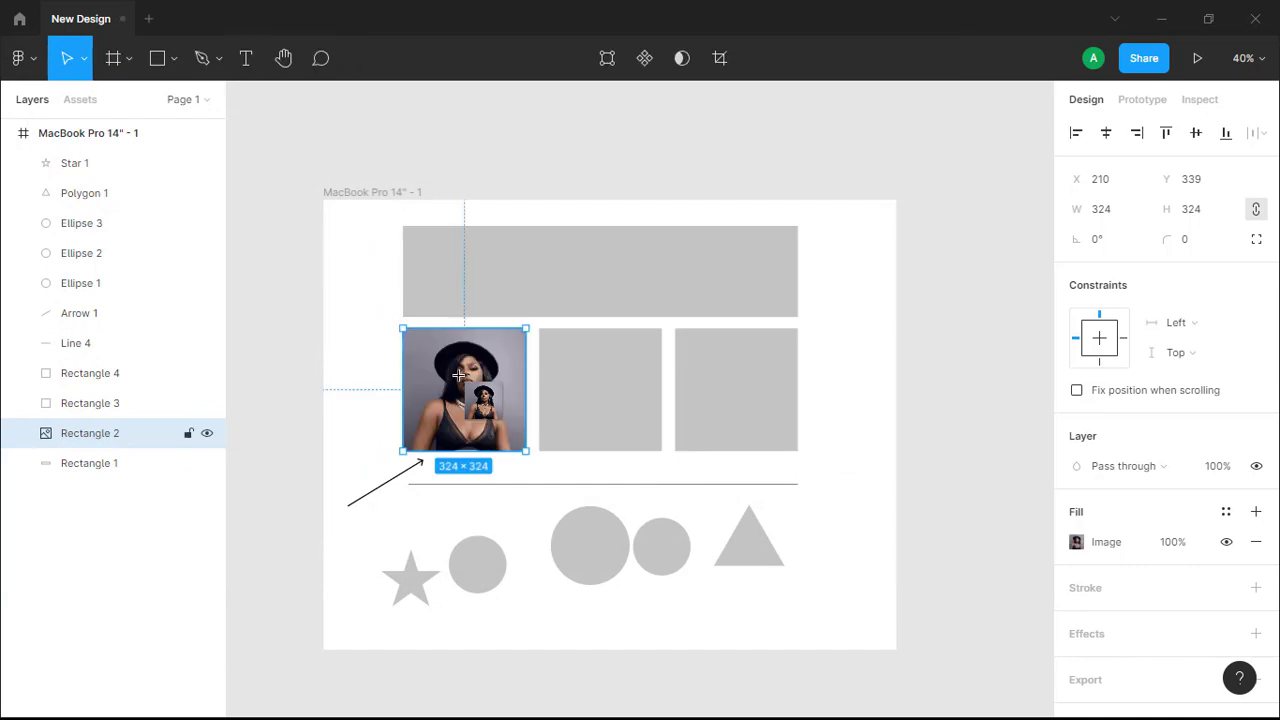
click(343, 375)
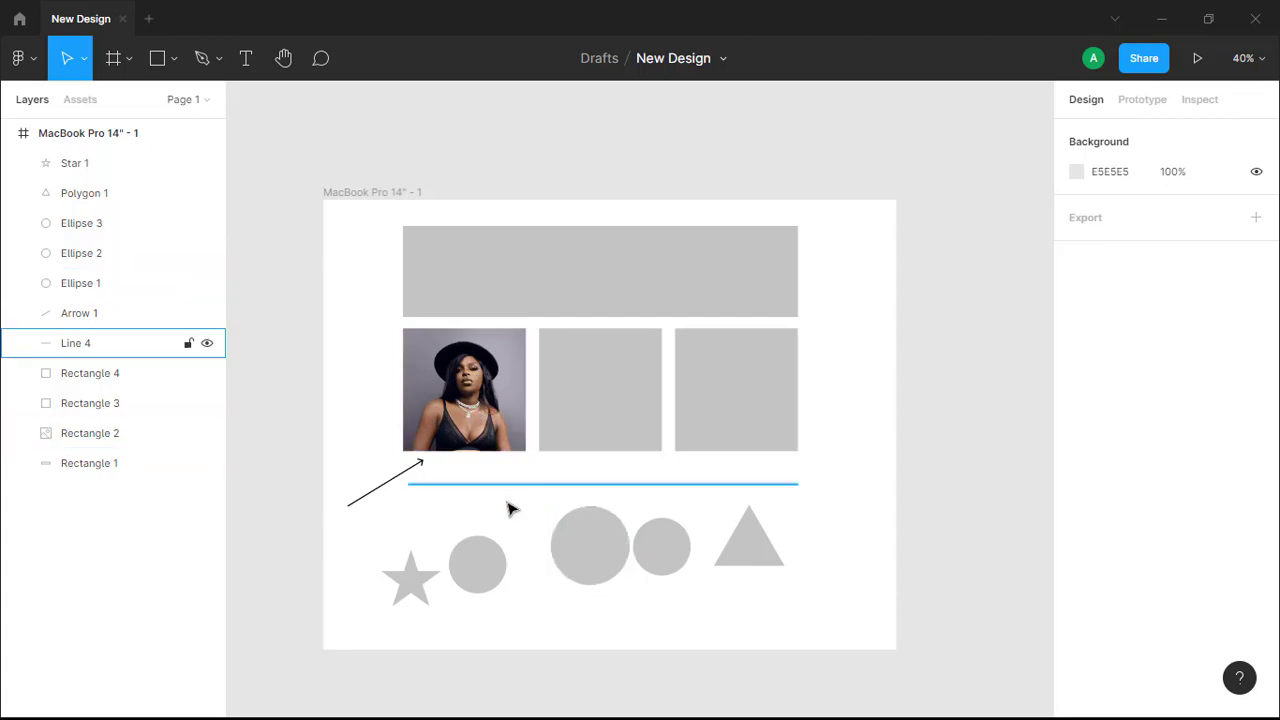
click(598, 552)
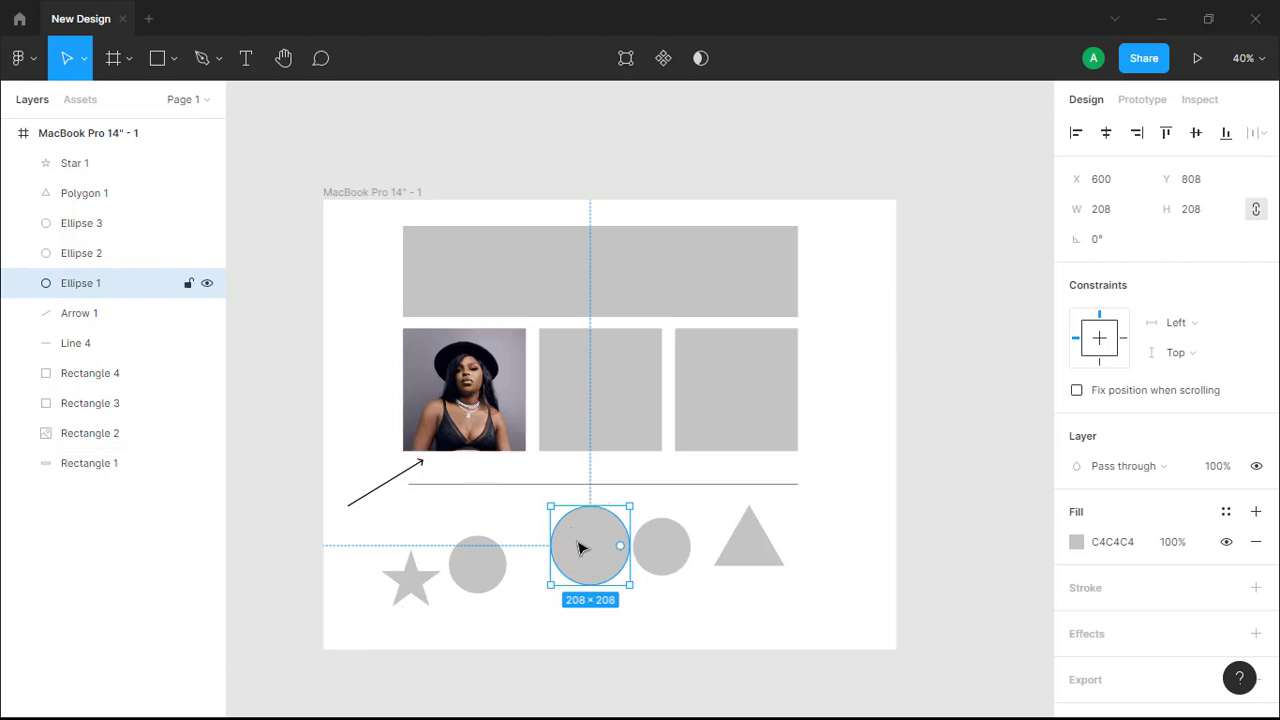
Fill Ellipse 1, the large bottom-row circle, with the WhatsApp portrait photo of the woman in the hat.
click(174, 62)
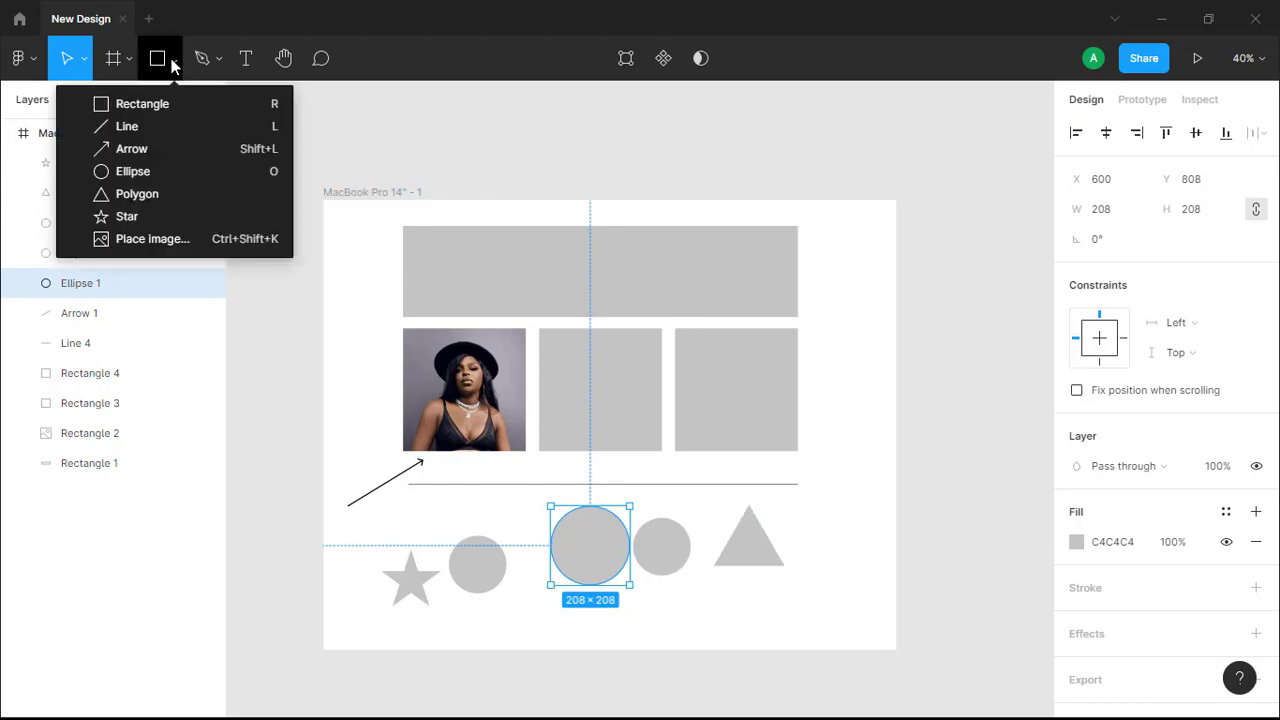
click(146, 238)
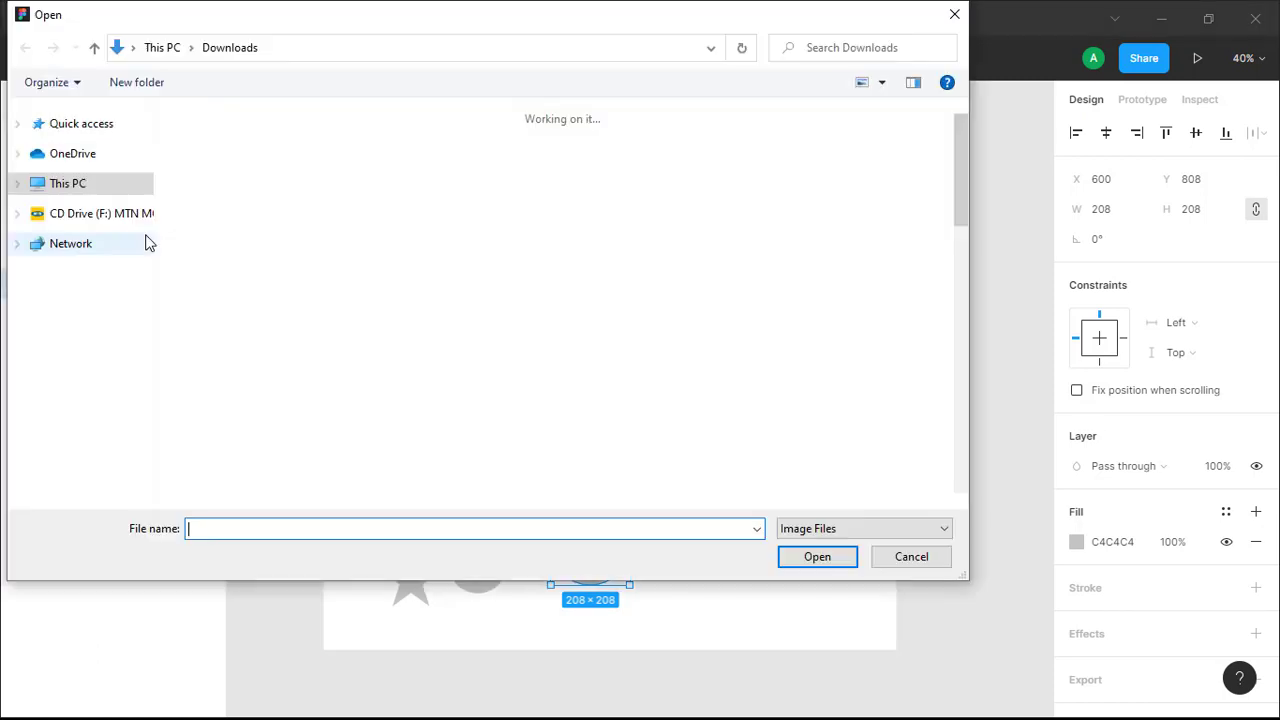
scroll(505, 362, down, 5)
scroll(505, 362, down, 8)
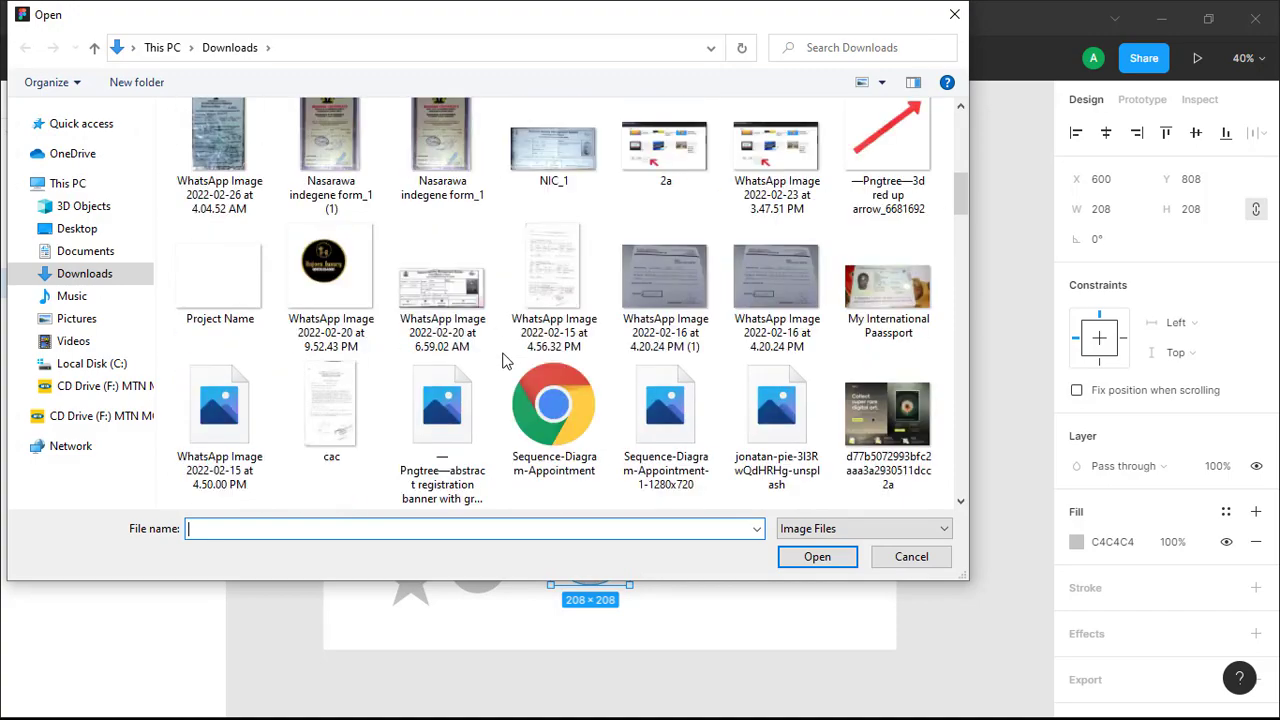
scroll(505, 362, down, 8)
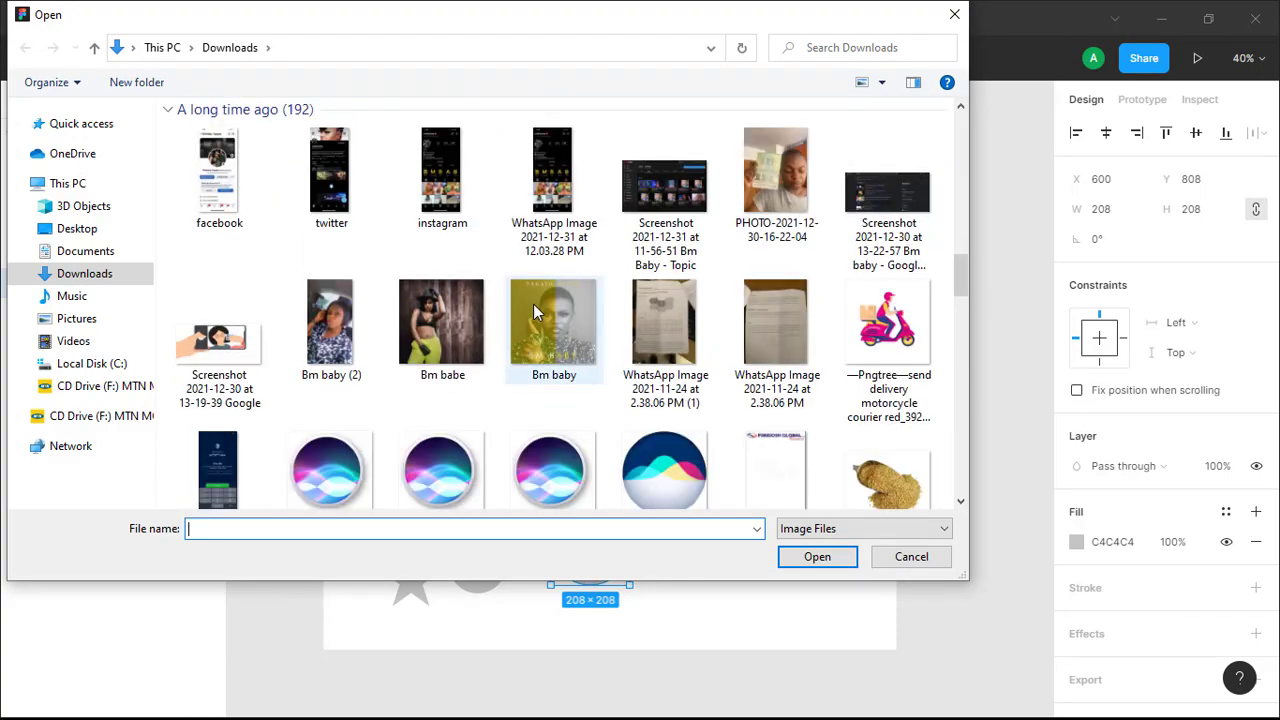
scroll(533, 304, up, 10)
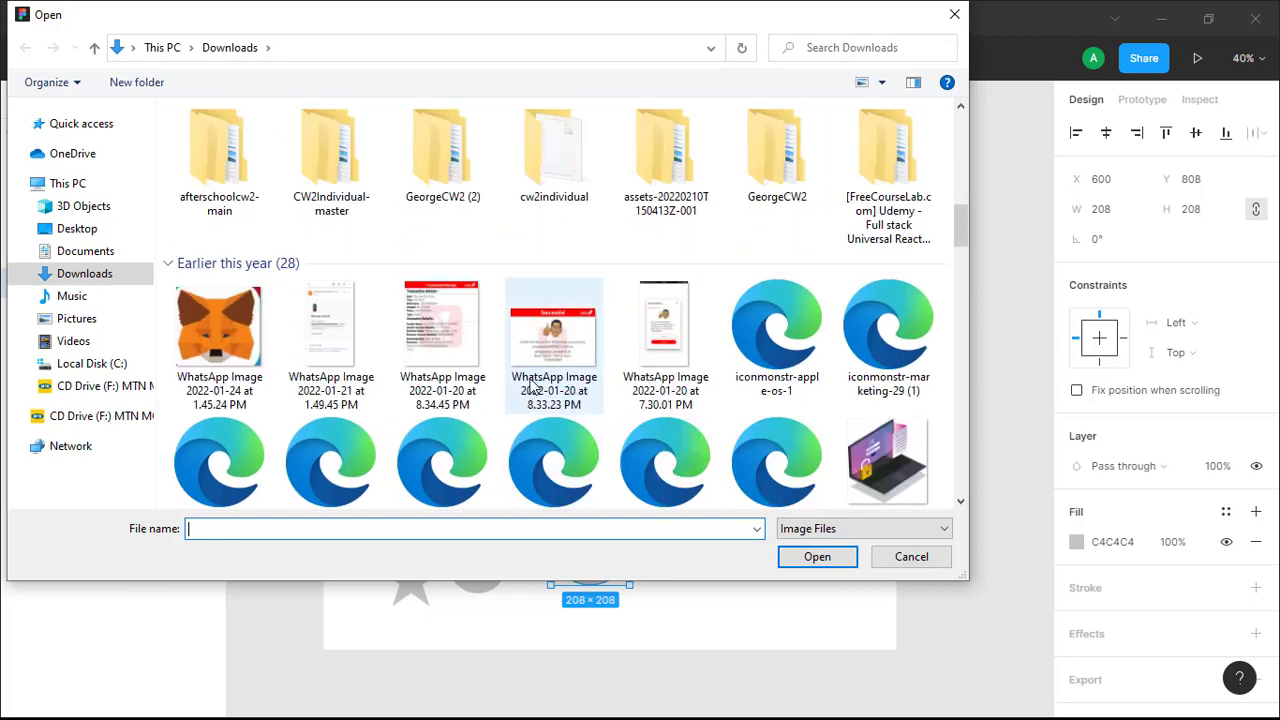
scroll(538, 360, down, 2)
scroll(540, 372, down, 2)
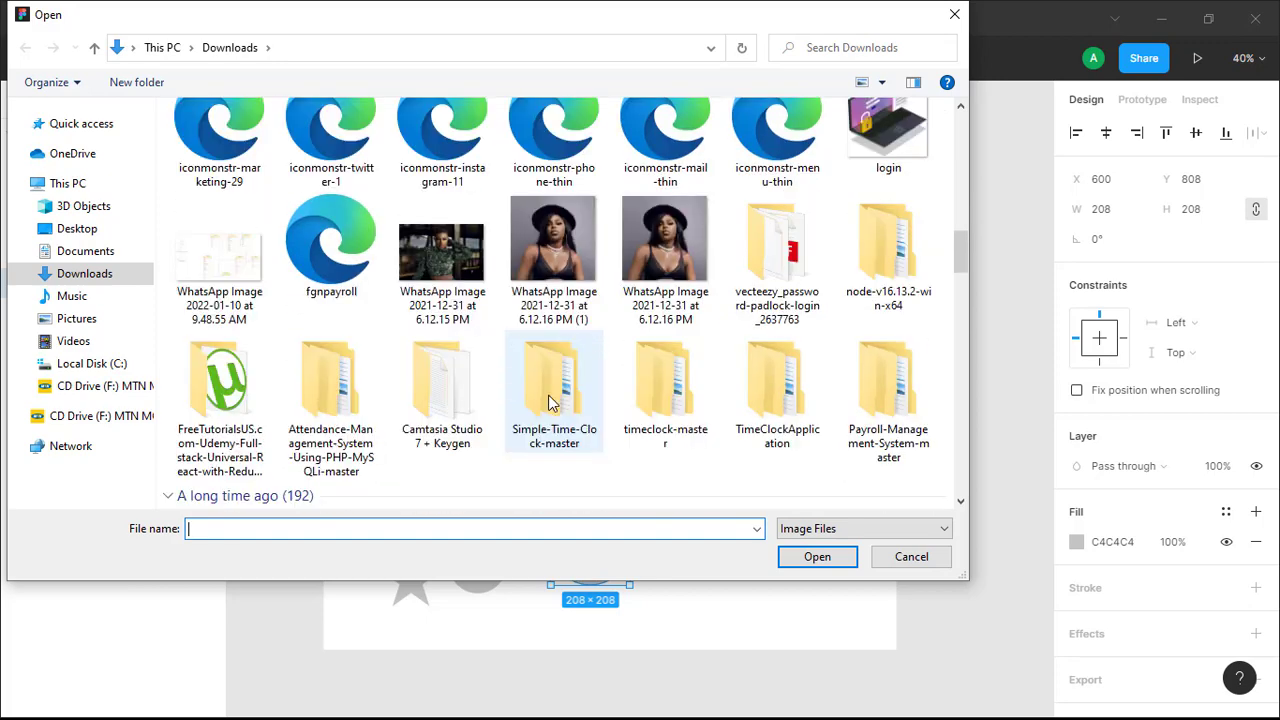
click(550, 312)
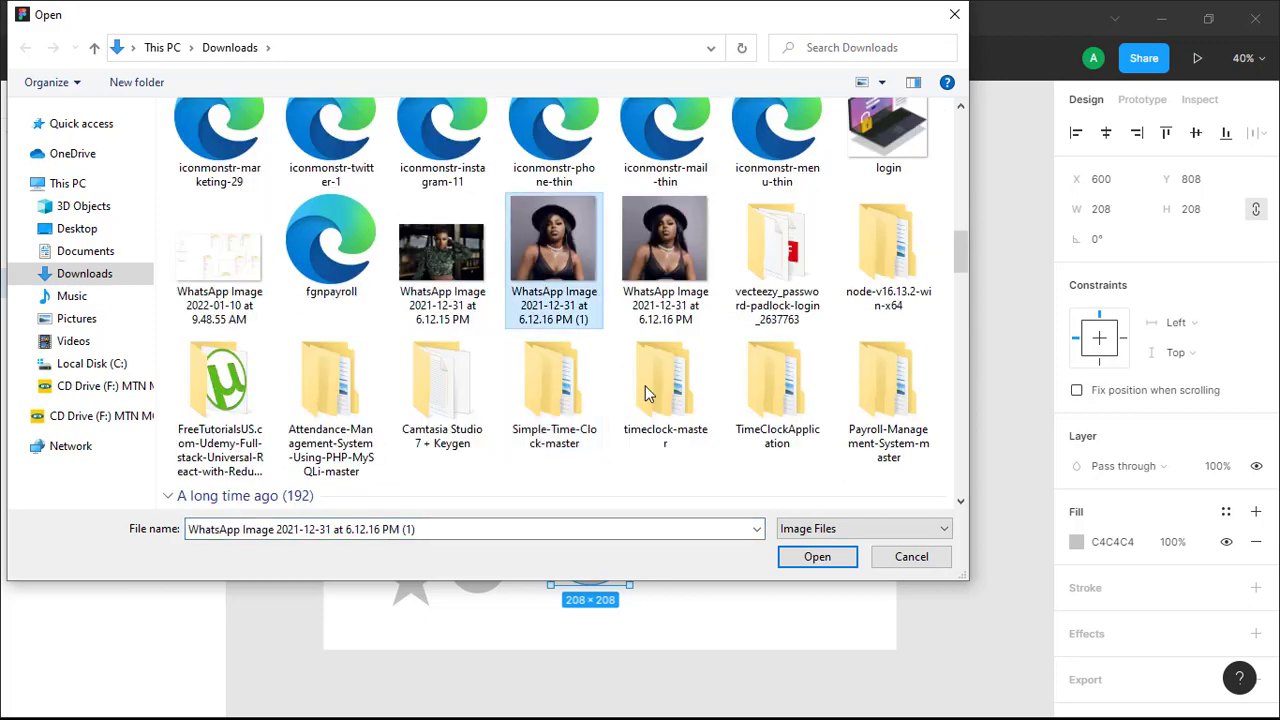
click(817, 557)
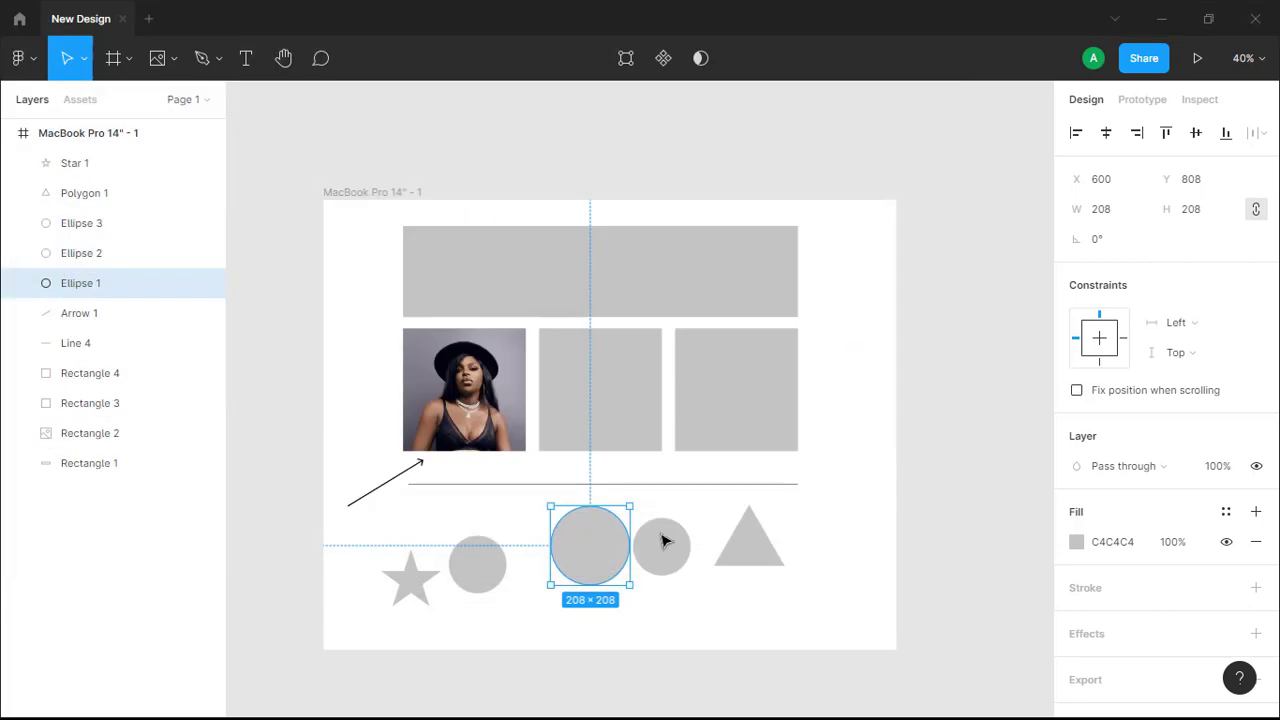
click(573, 530)
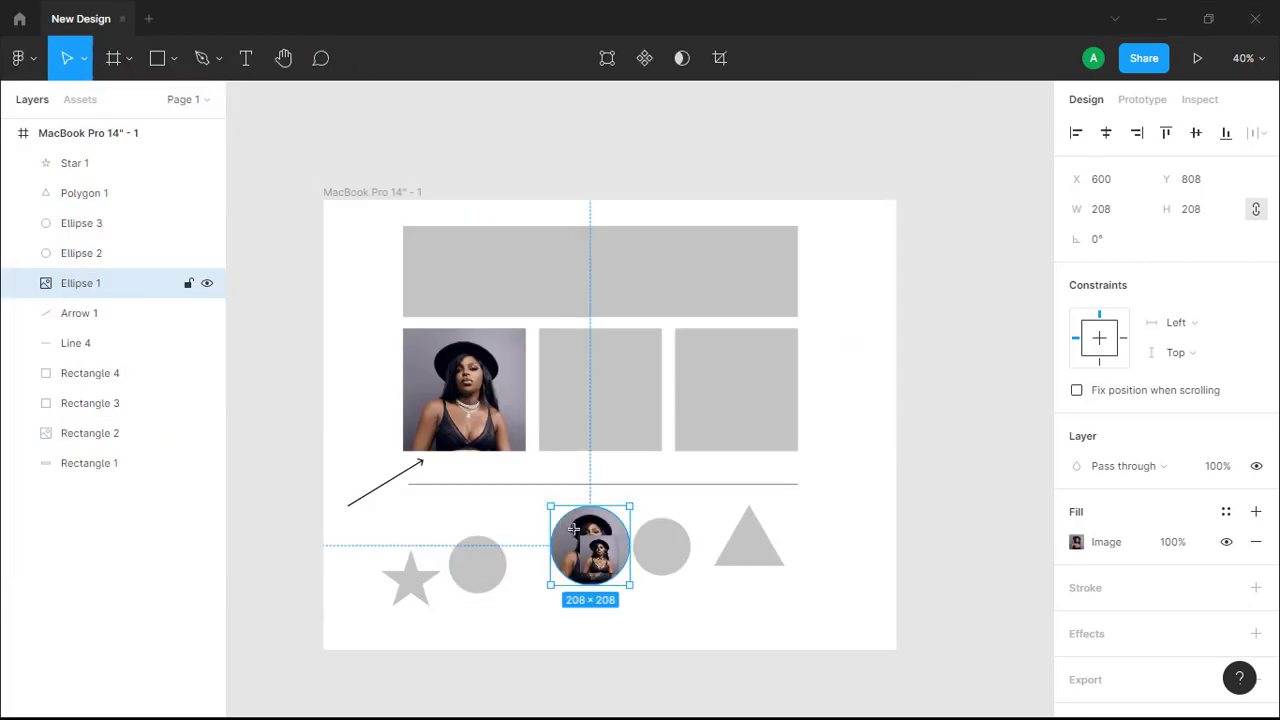
click(483, 509)
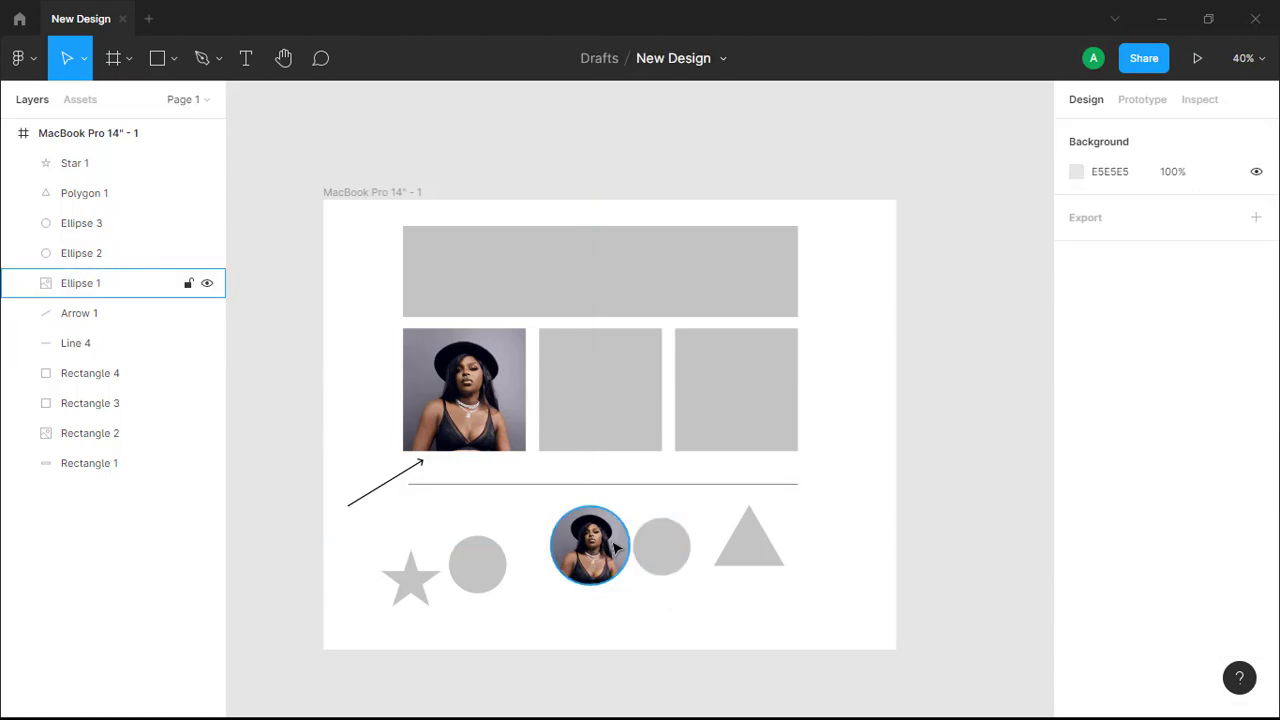
Fill the Polygon 1 triangle with the purple marketplace screenshot image 8767473bc….
click(752, 548)
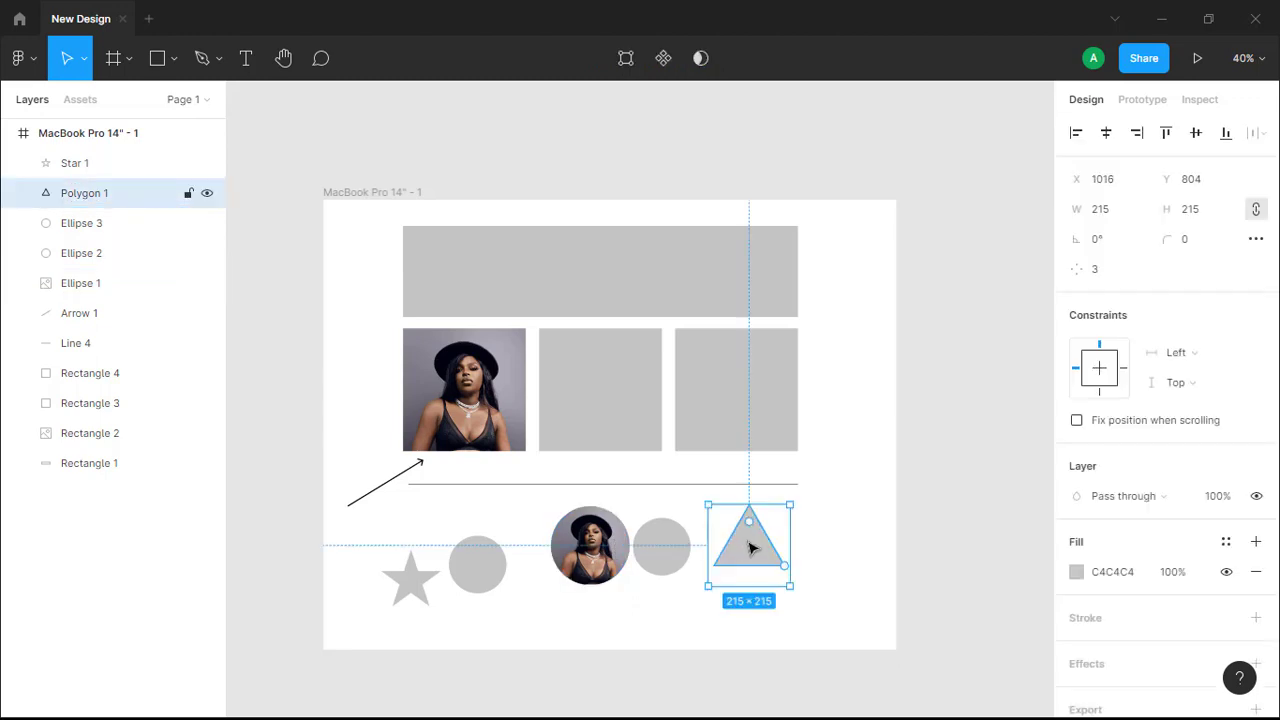
click(174, 60)
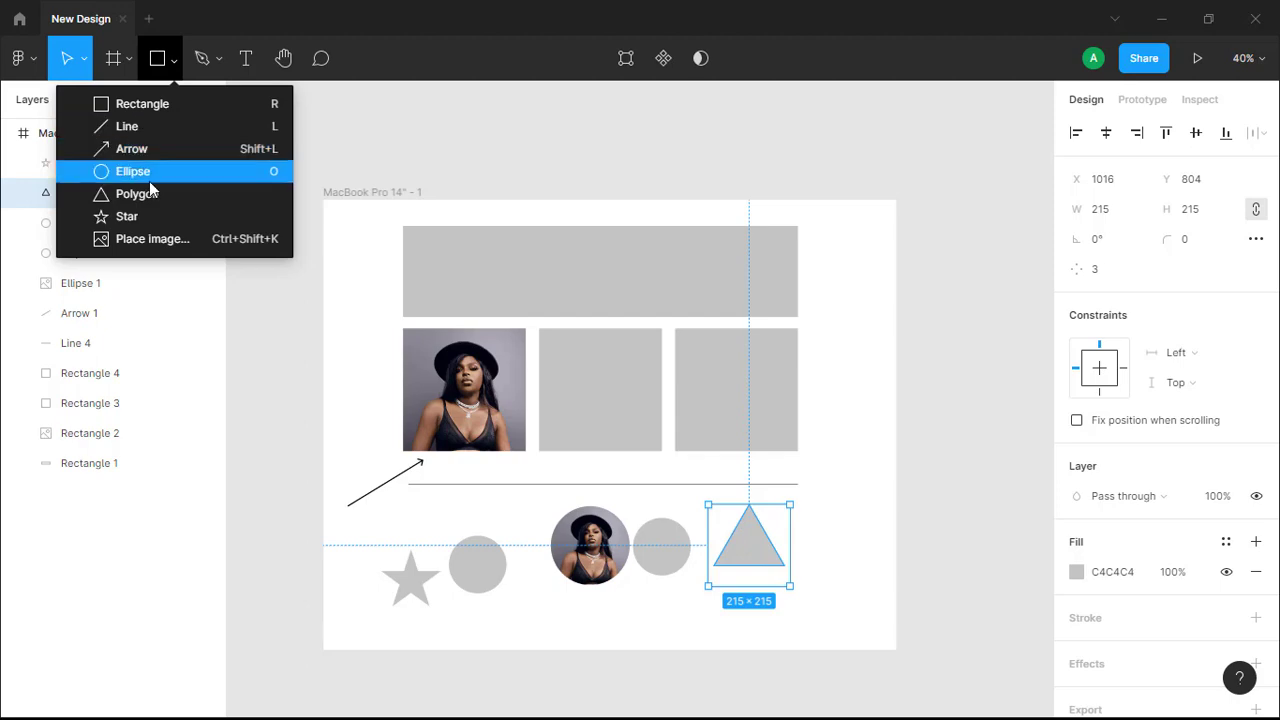
click(145, 238)
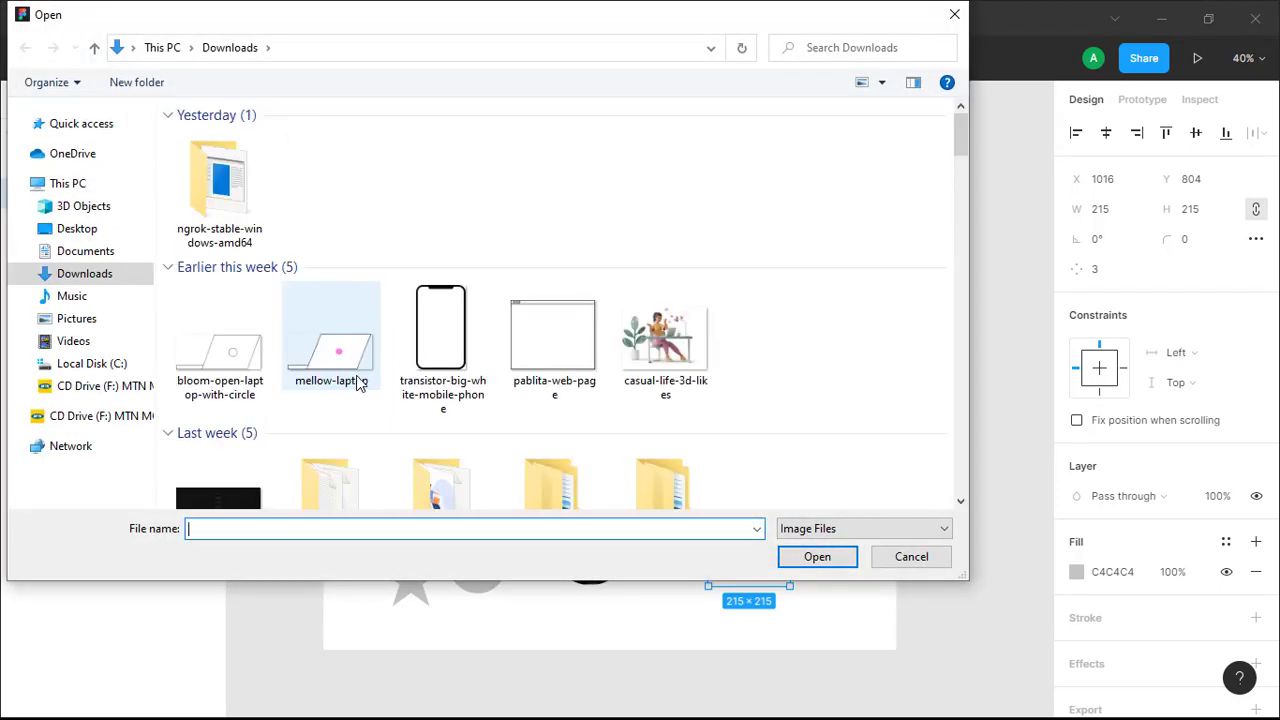
scroll(358, 386, down, 3)
scroll(470, 395, down, 2)
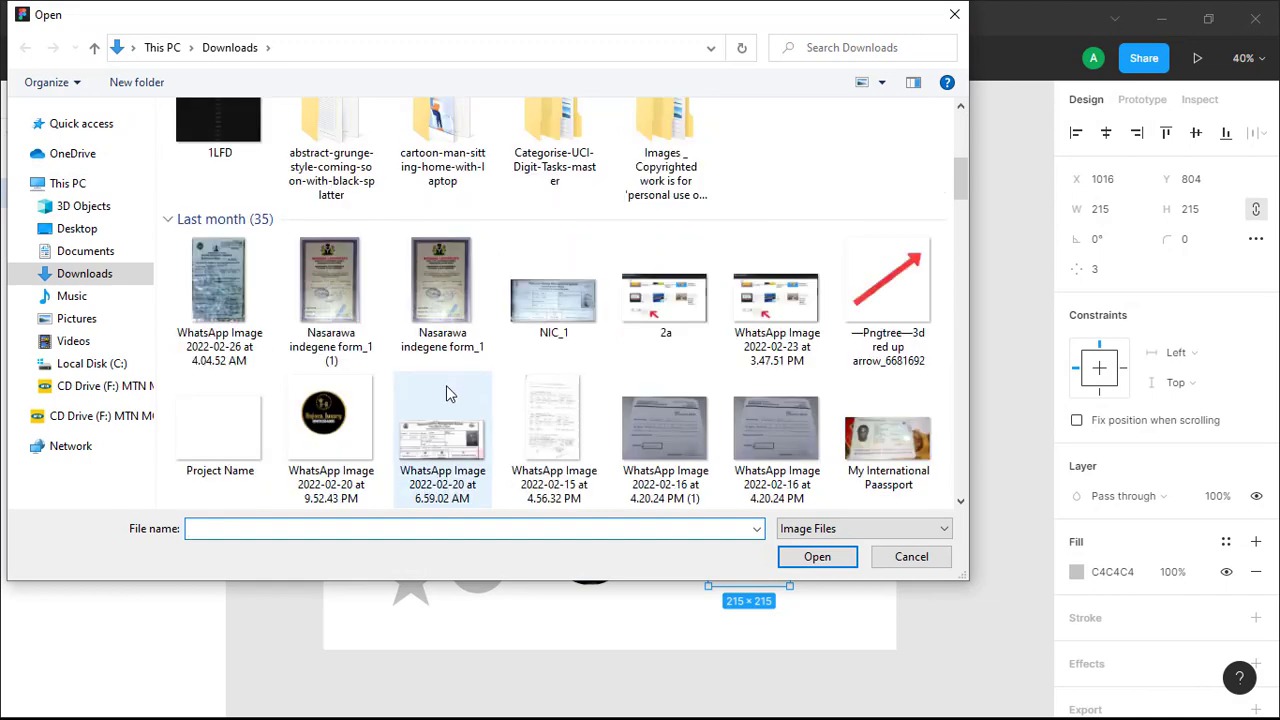
scroll(446, 390, down, 3)
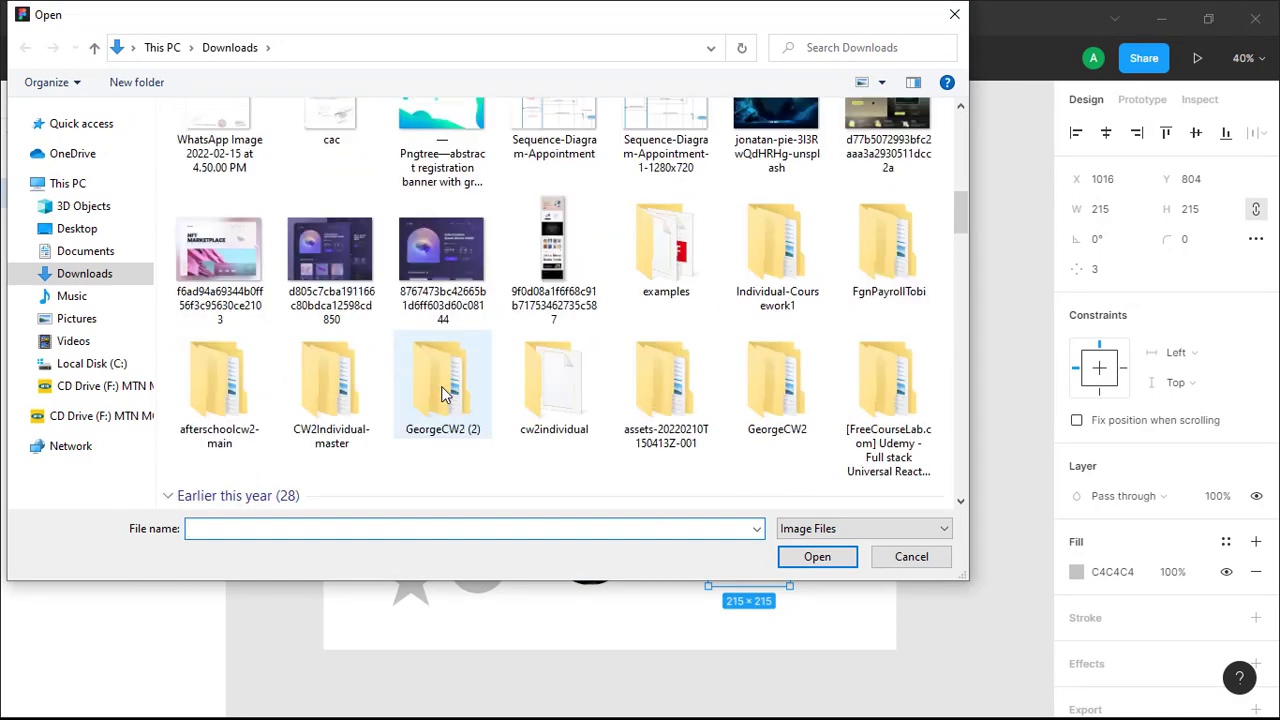
click(445, 258)
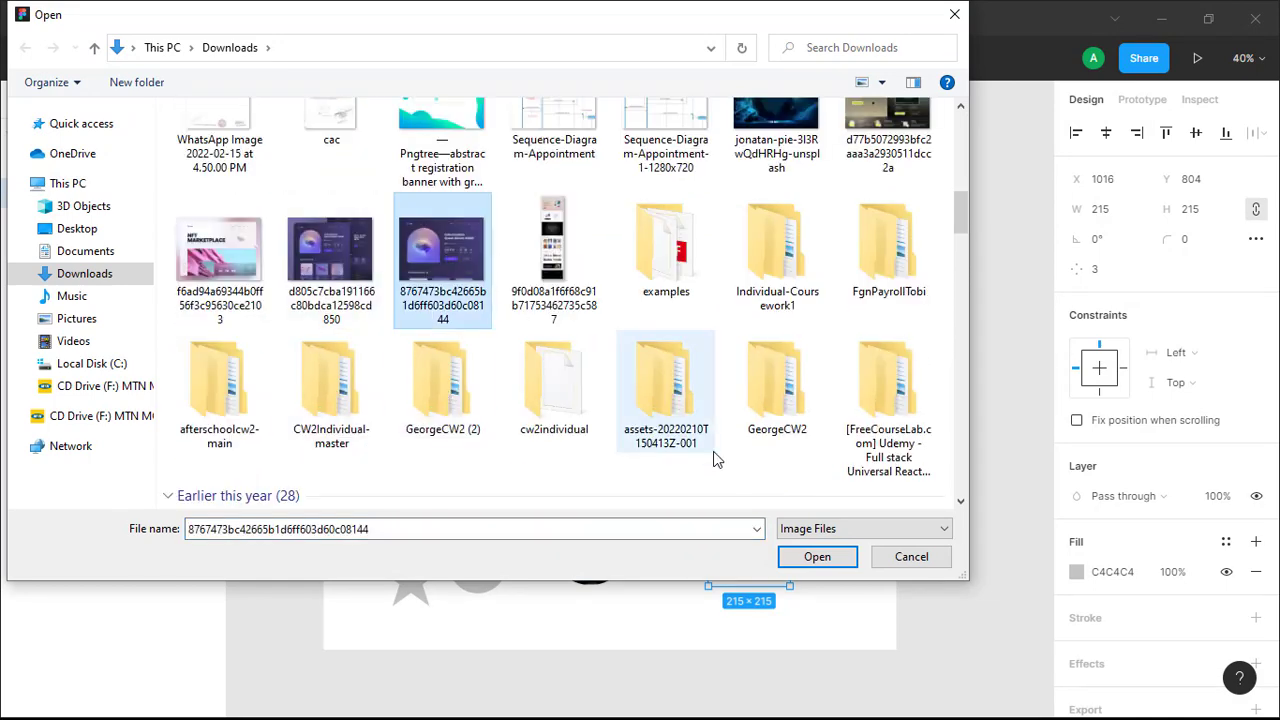
click(817, 554)
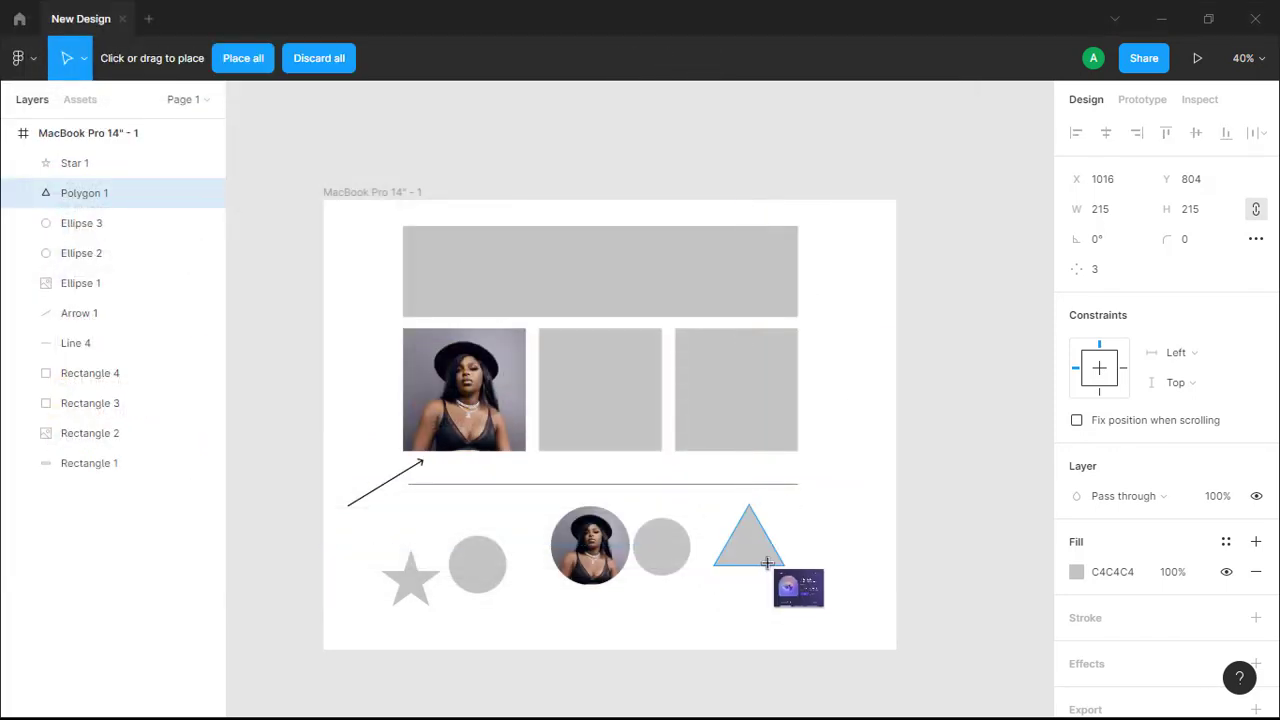
click(751, 547)
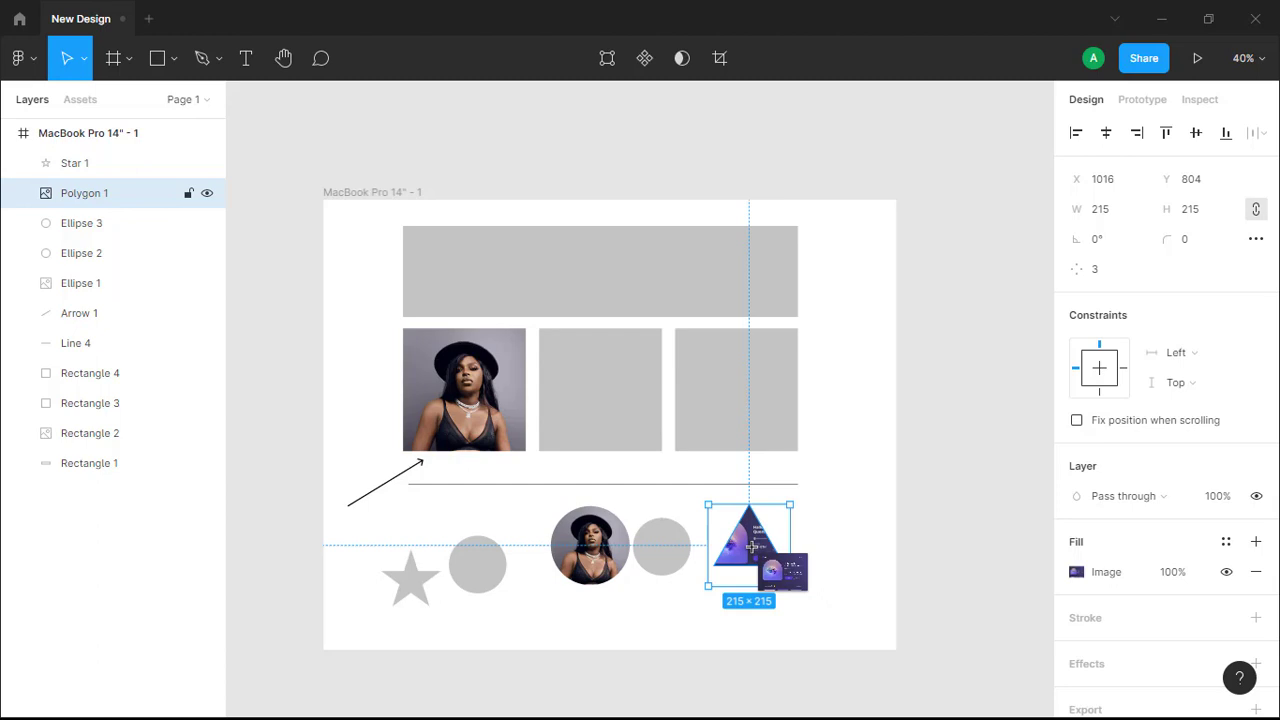
click(834, 526)
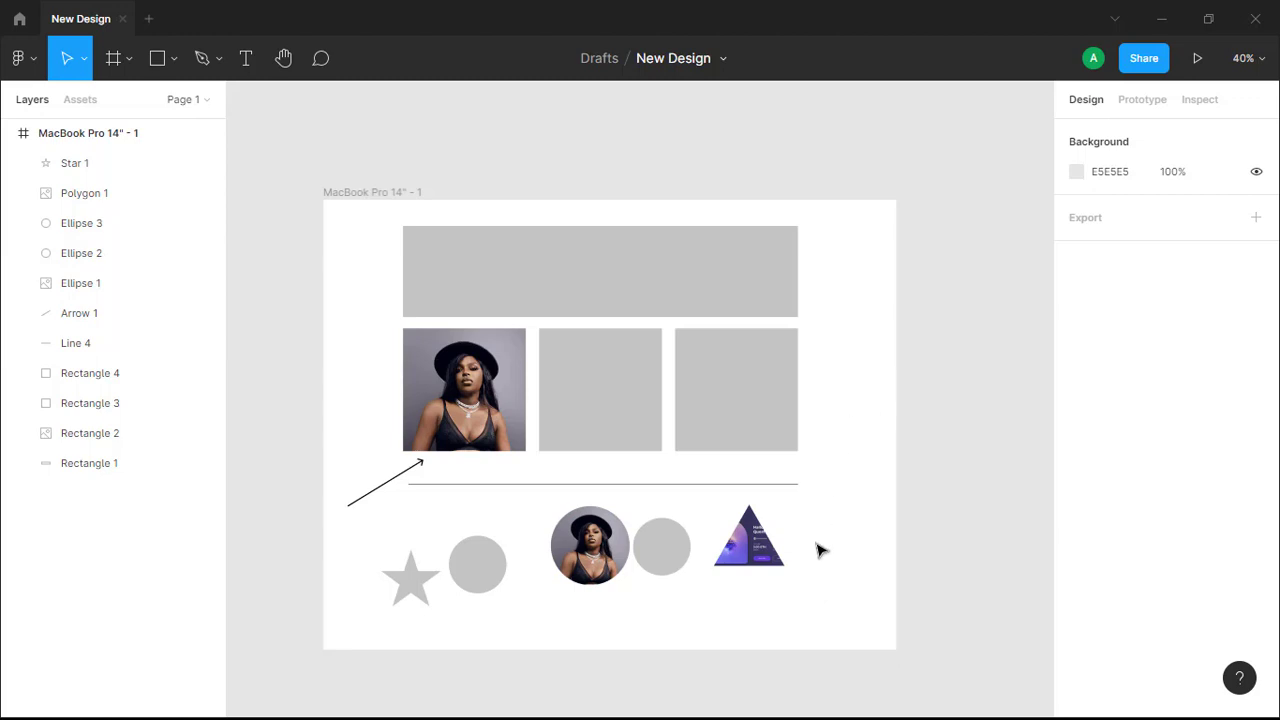
scroll(798, 551, up, 5)
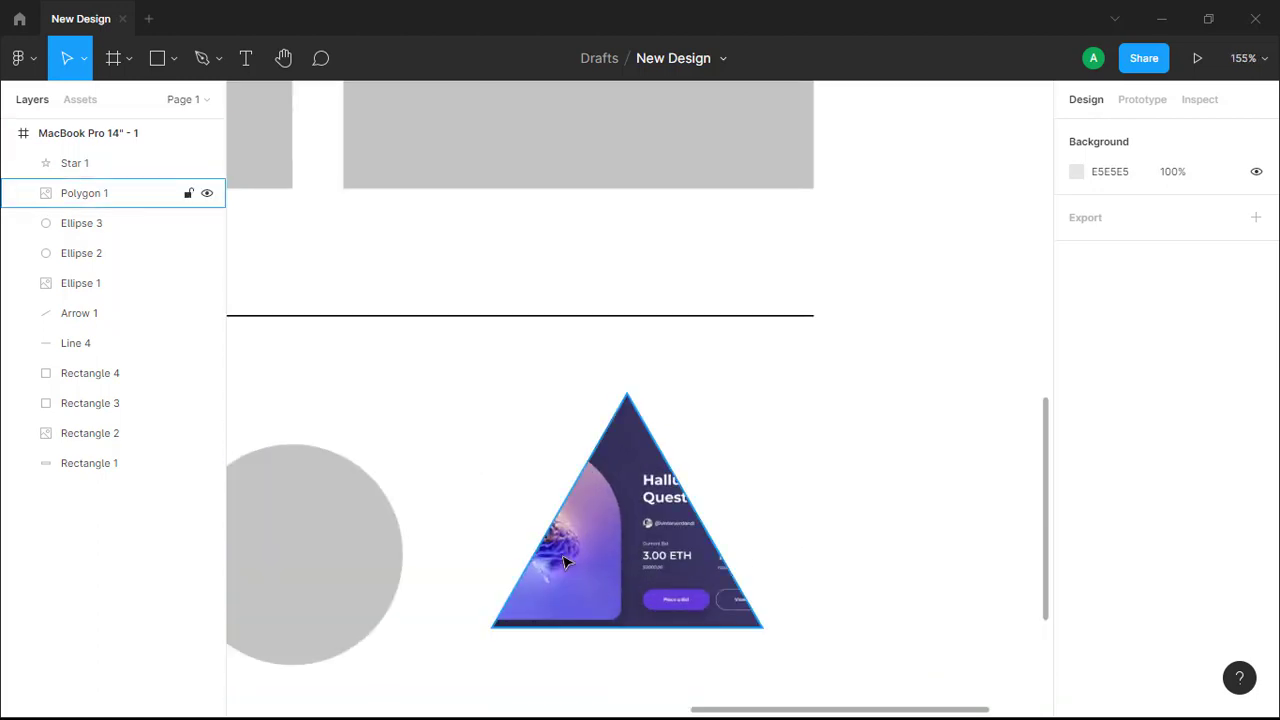
scroll(658, 527, down, 3)
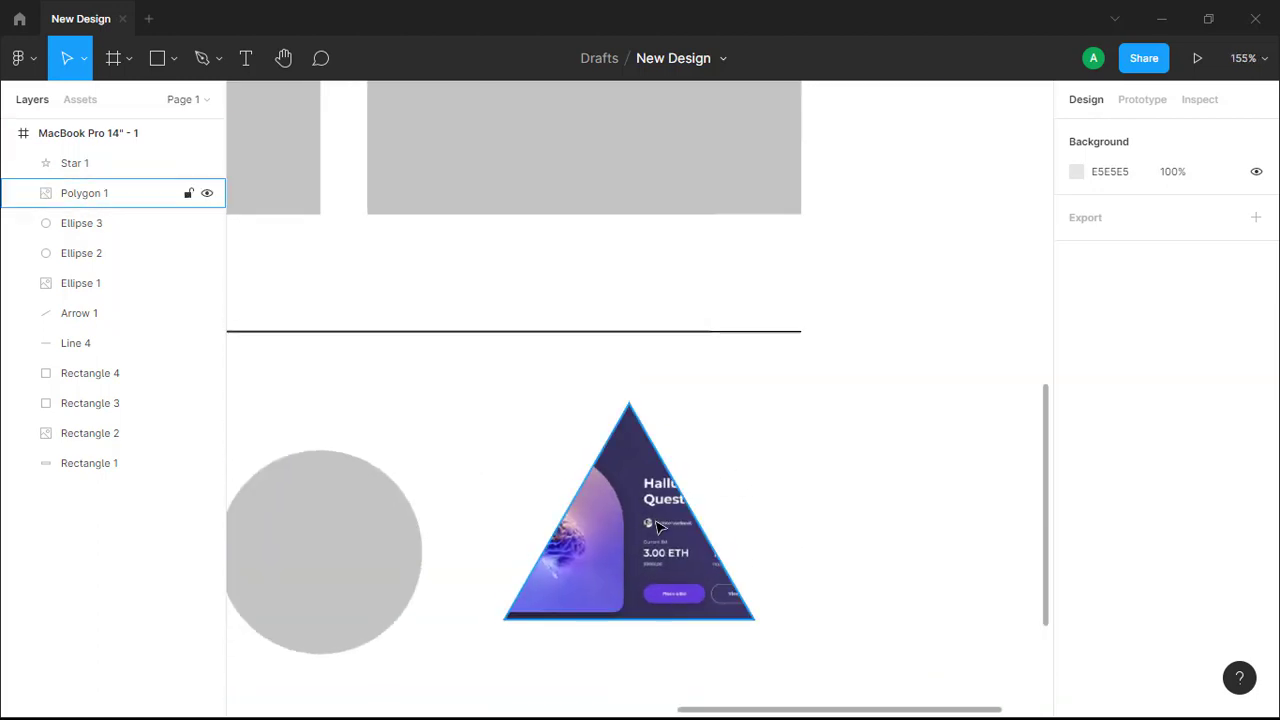
scroll(658, 527, down, 1)
scroll(481, 541, left, 2)
scroll(570, 567, up, 5)
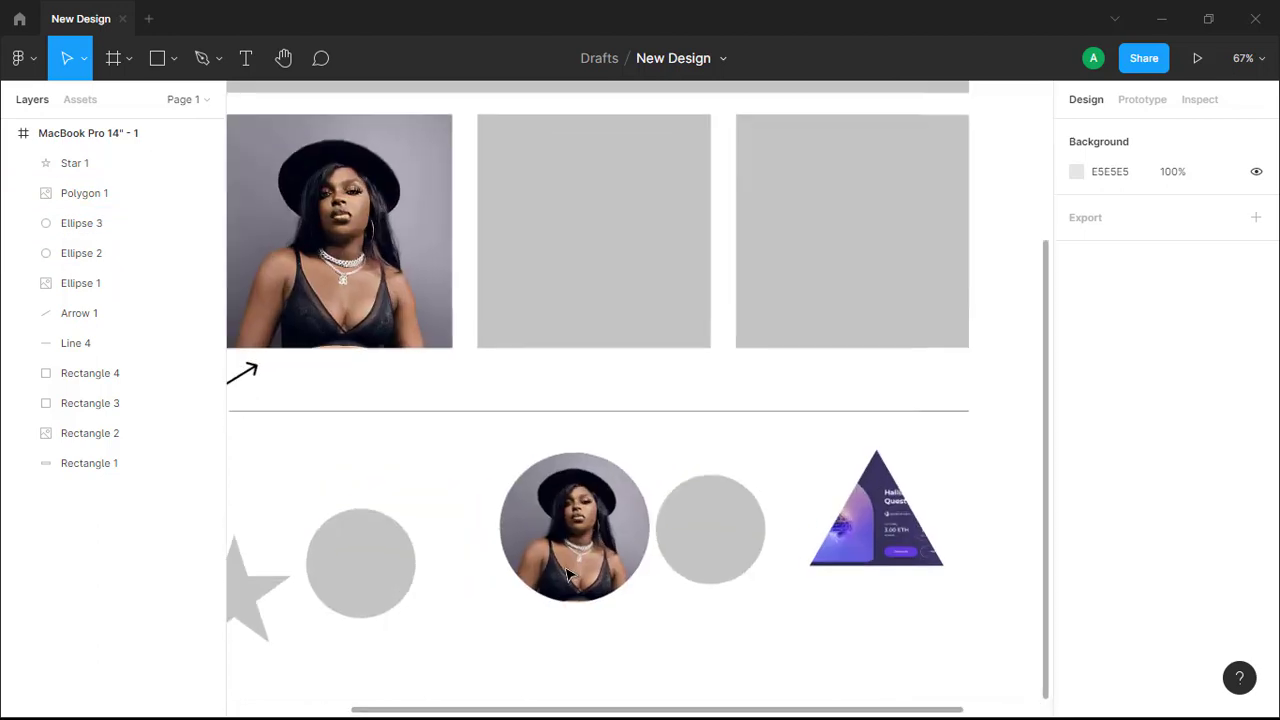
scroll(568, 558, up, 1)
scroll(516, 520, down, 5)
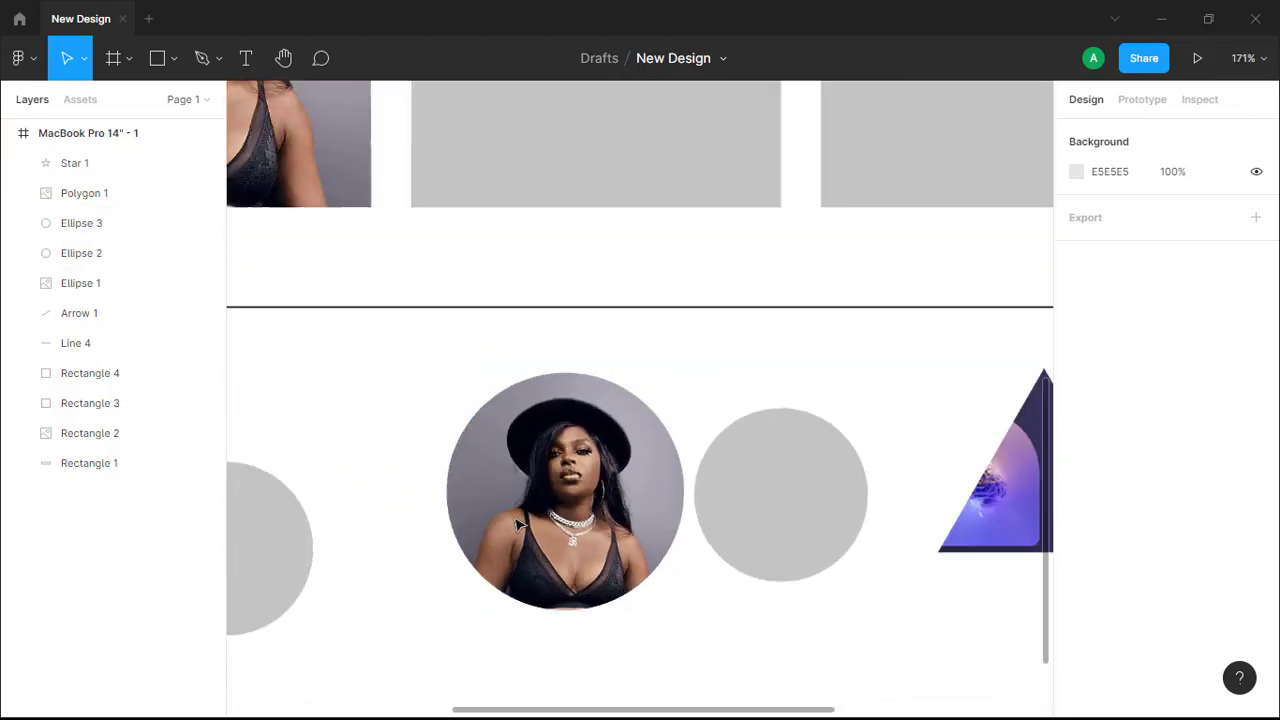
scroll(520, 527, down, 5)
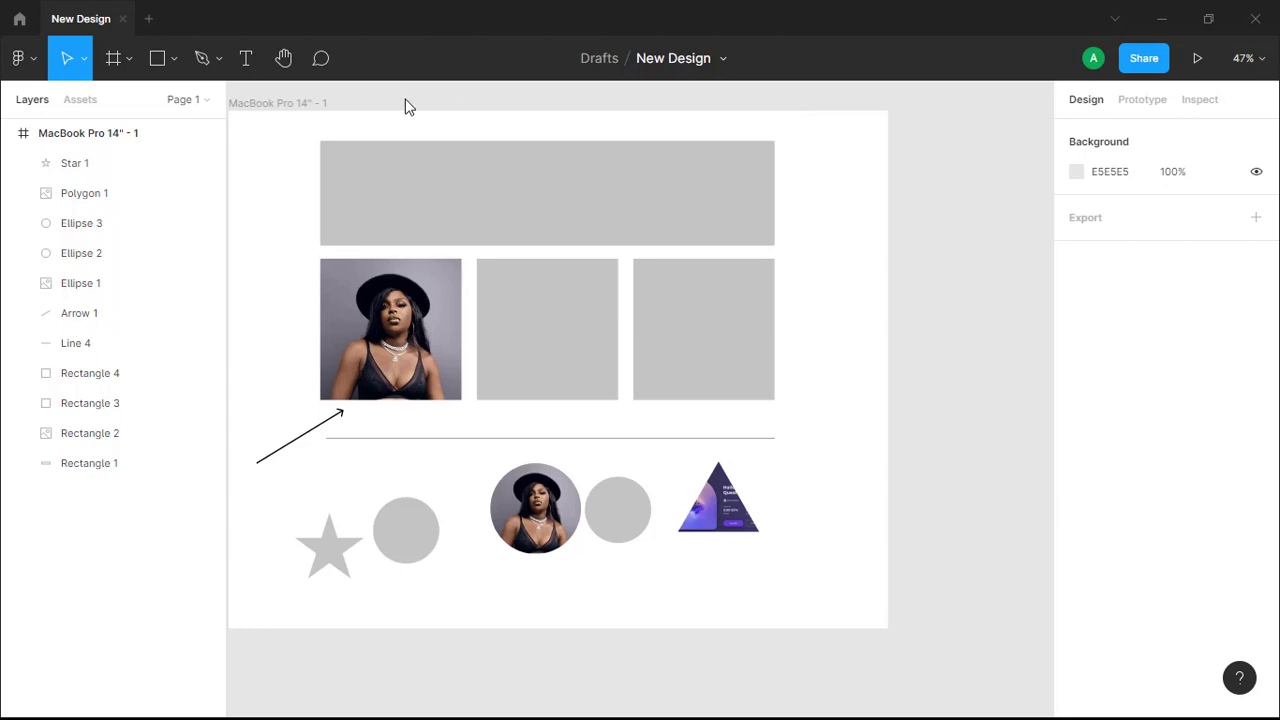
click(214, 62)
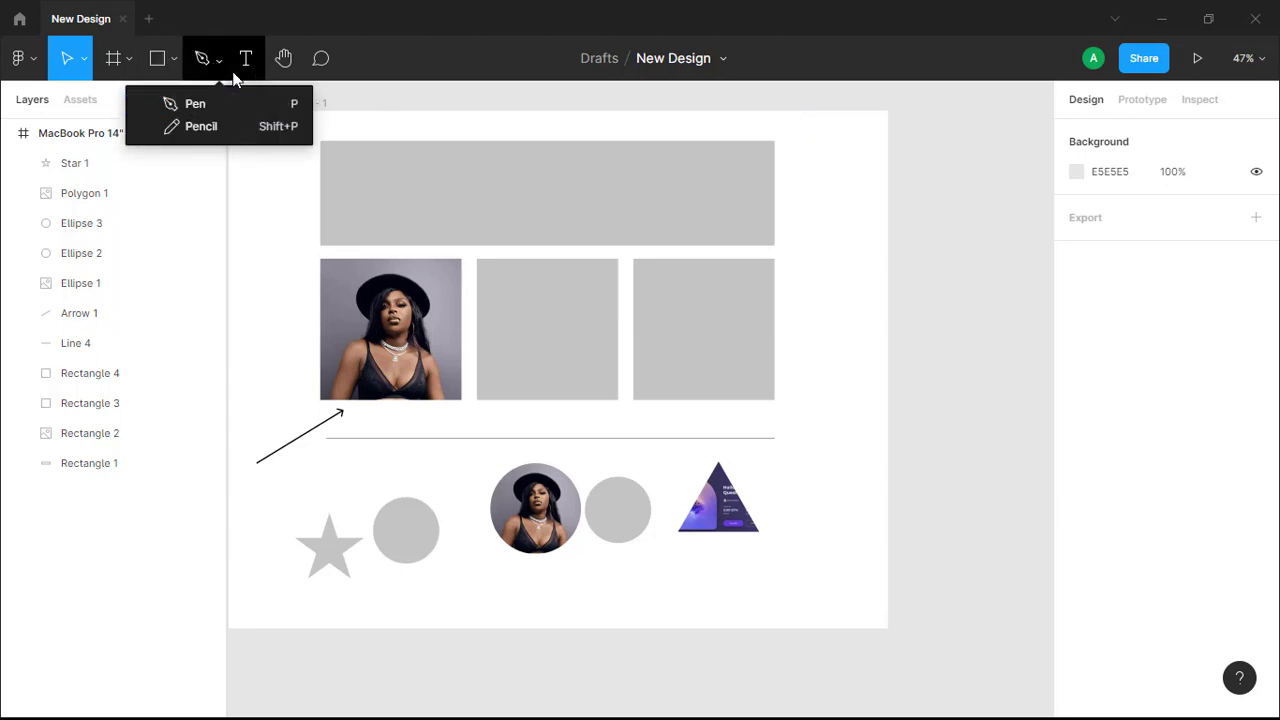
click(220, 63)
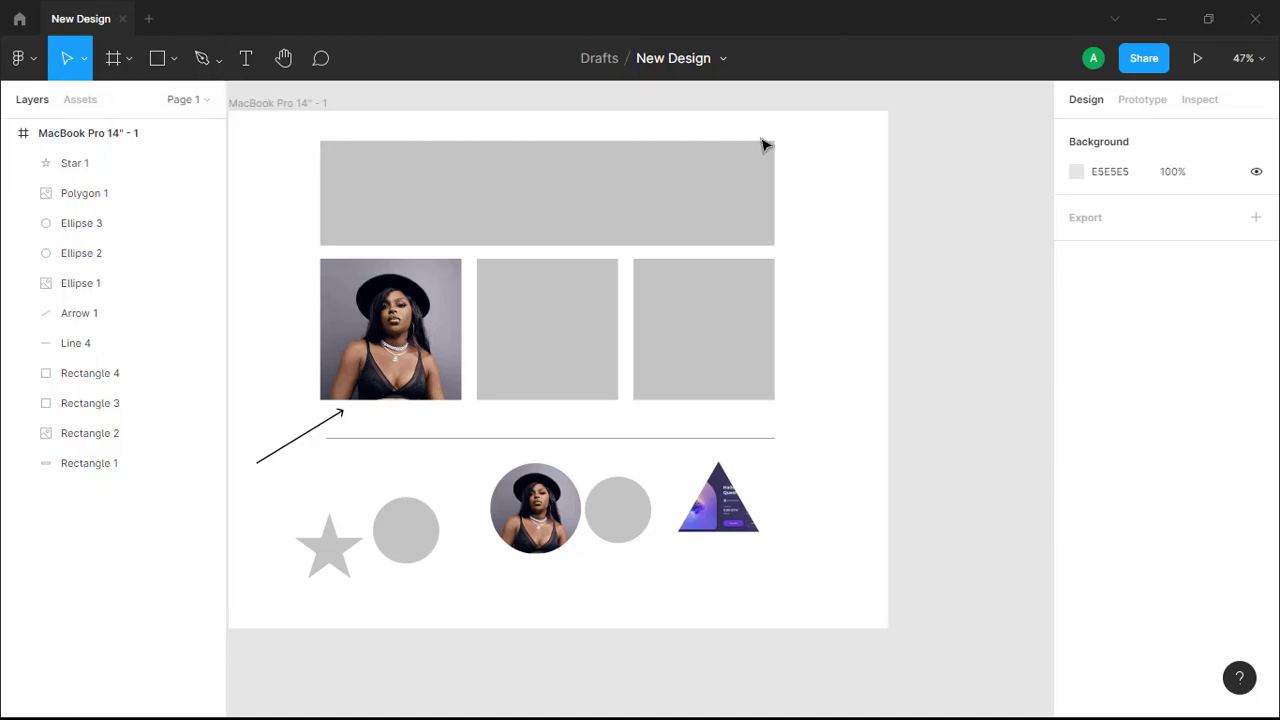